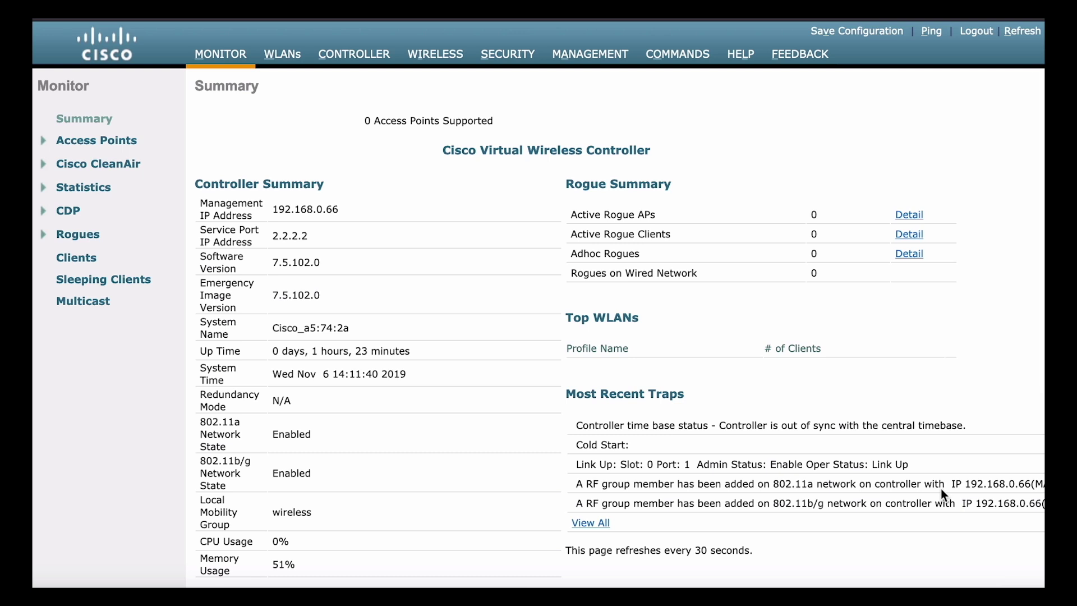
Go to Security > AAA > RADIUS > Authentication to view the empty RADIUS server list.
scroll(910, 463, "down", 5)
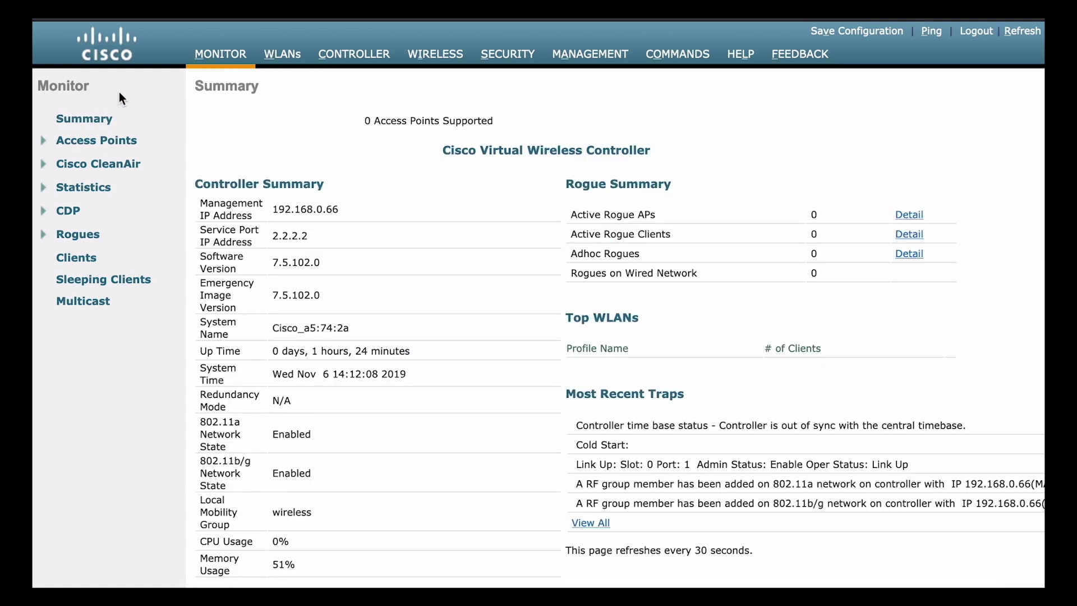
left_click(505, 58)
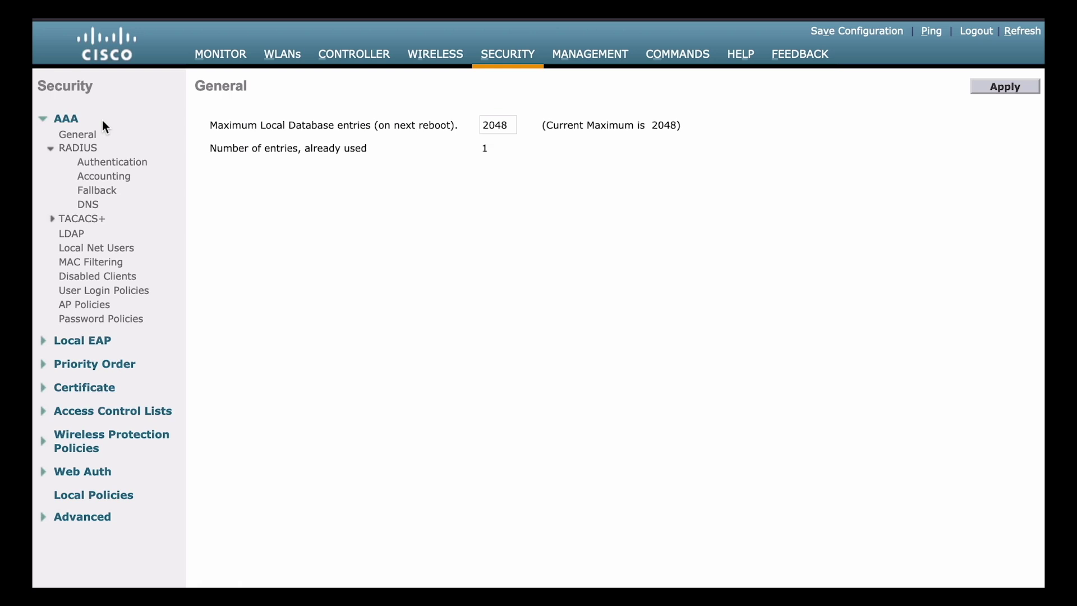
left_click(110, 163)
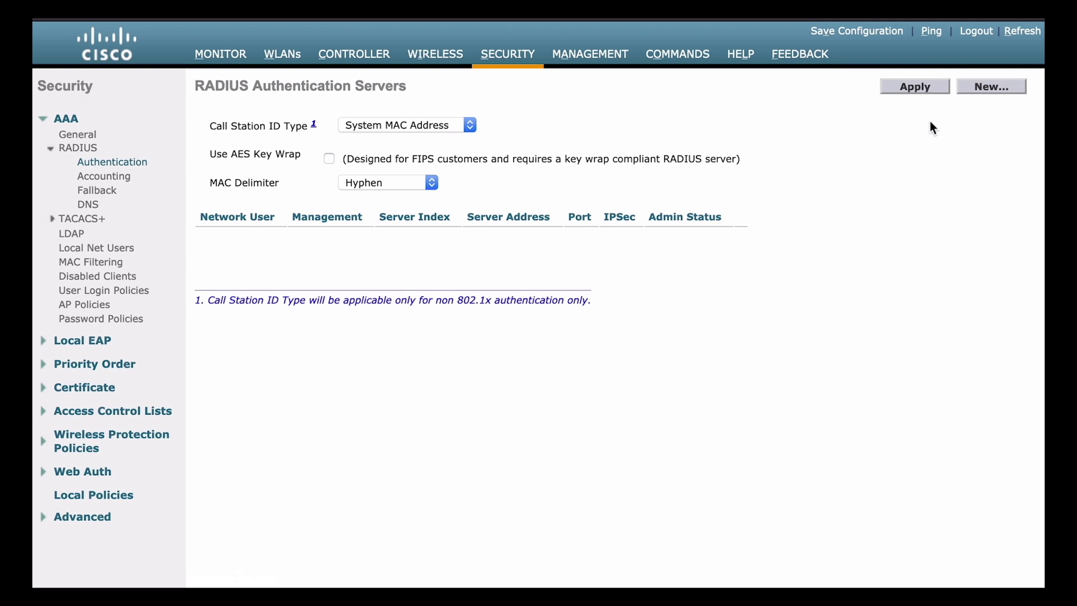
Start a new RADIUS authentication server with priority 1 and server IP 10.10.10.5.
left_click(991, 86)
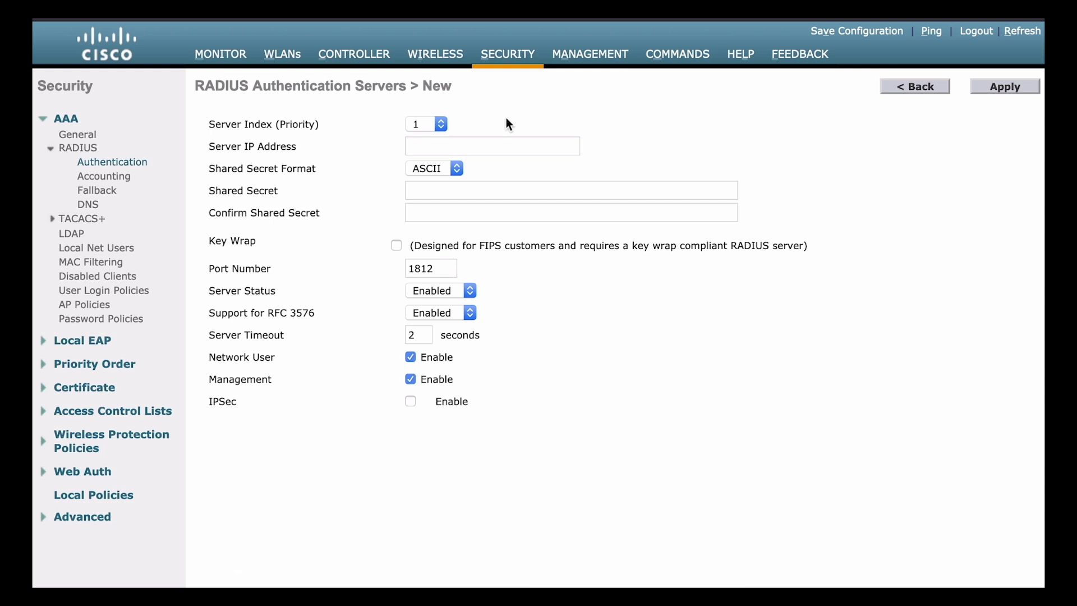
left_click(422, 122)
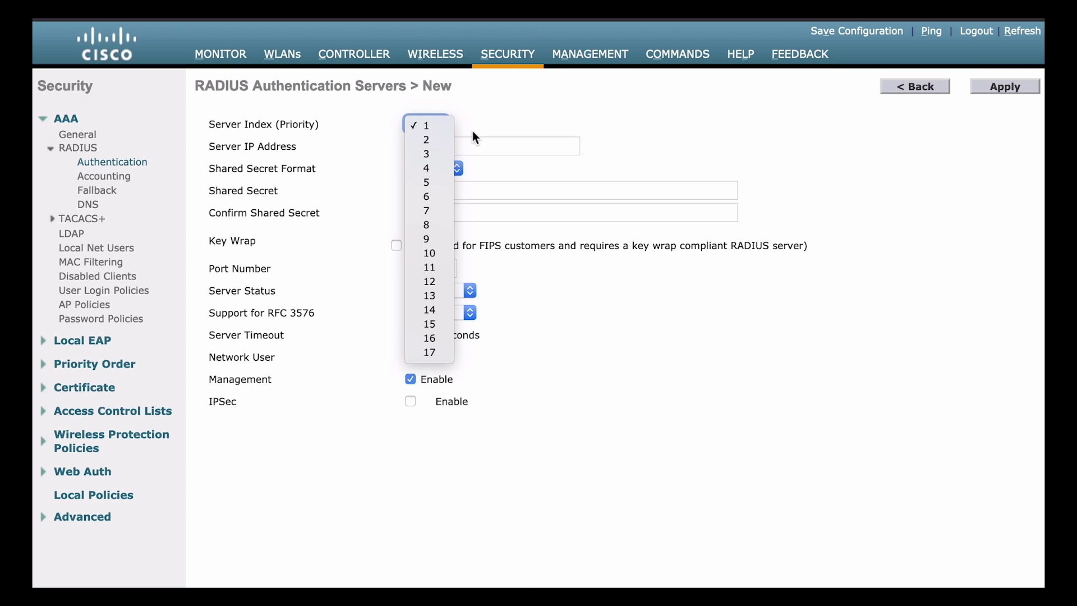
left_click(577, 130)
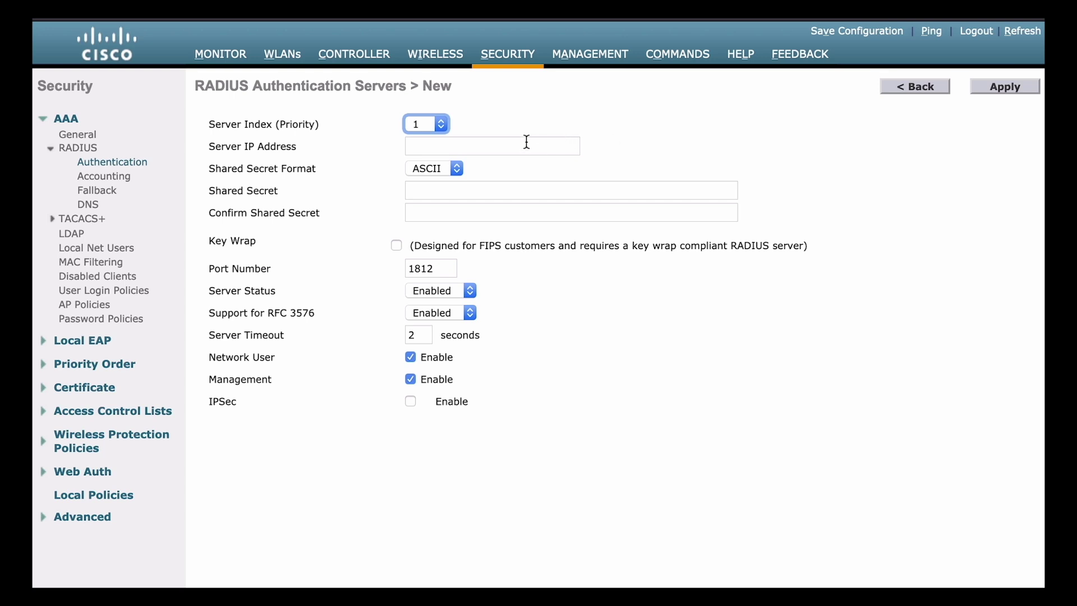
left_click(477, 145)
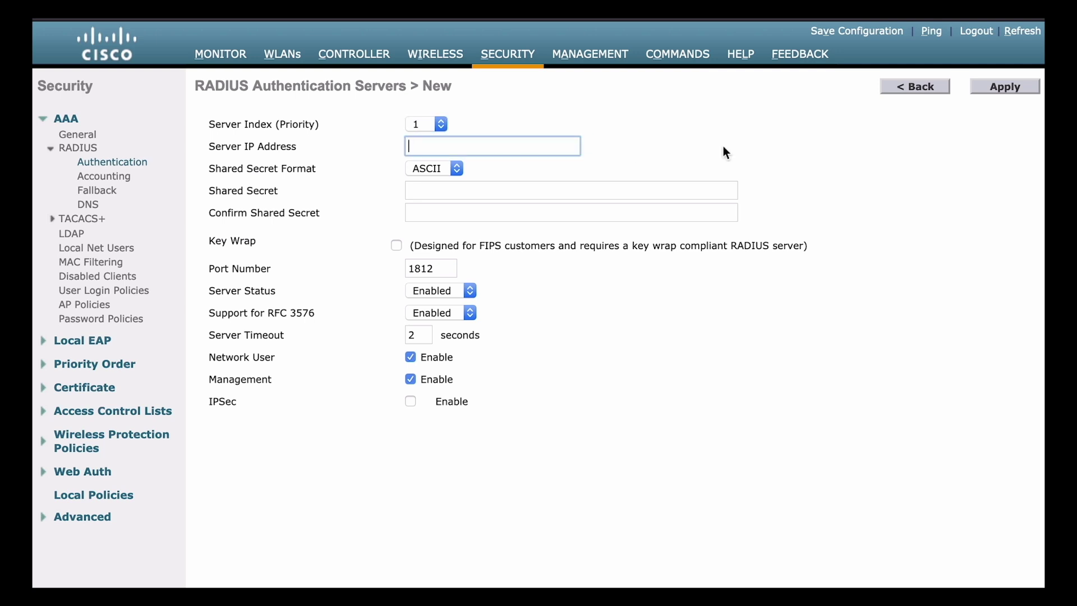
type("10.10.10.5")
left_click(593, 190)
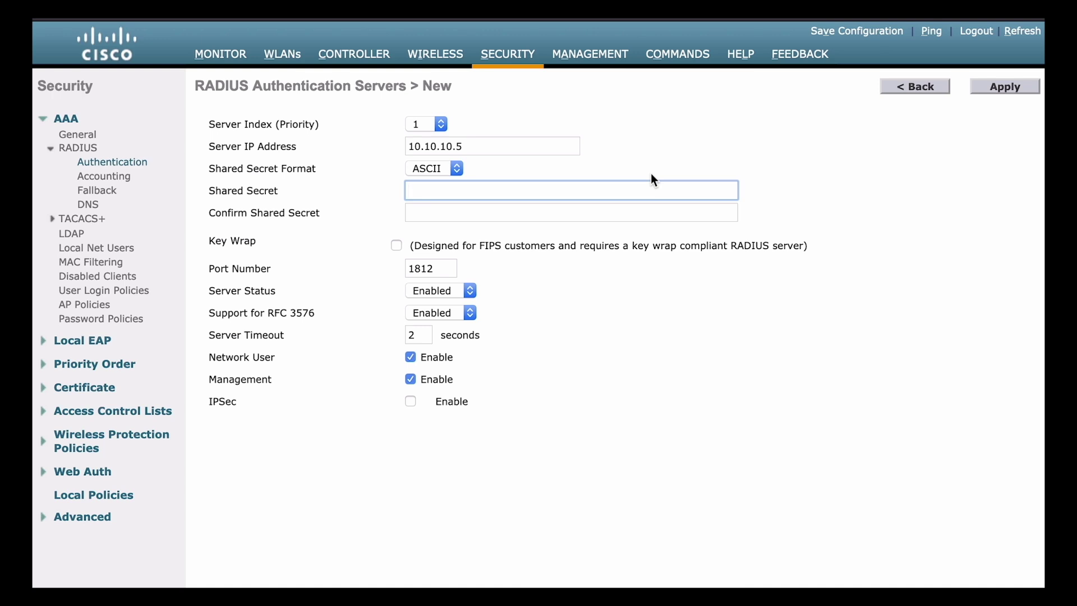
left_click(448, 169)
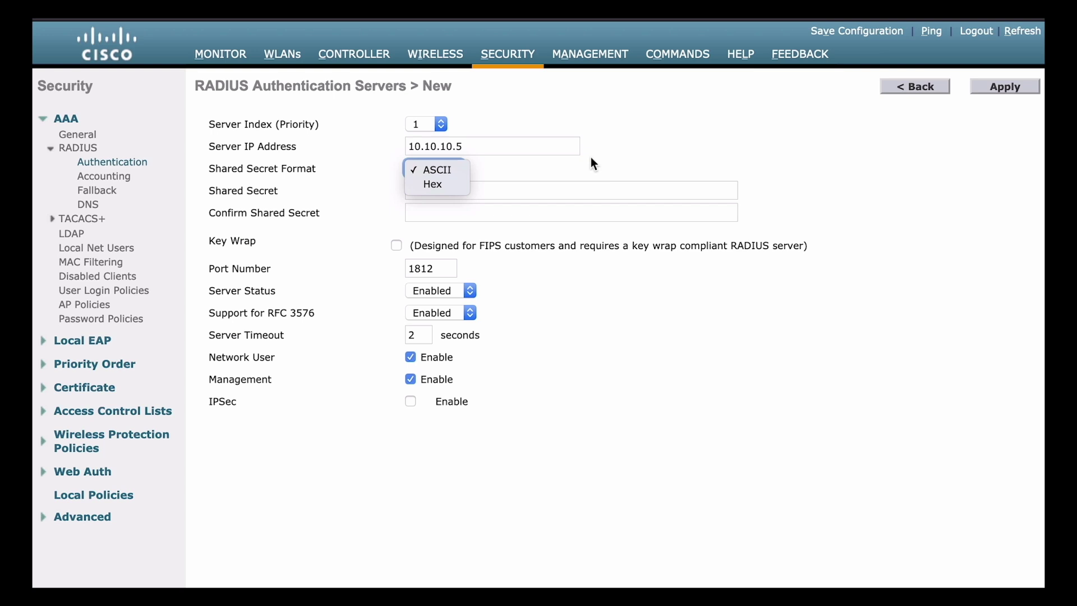
Keep the ASCII format, then enter and confirm the RADIUS server's shared secret.
left_click(653, 159)
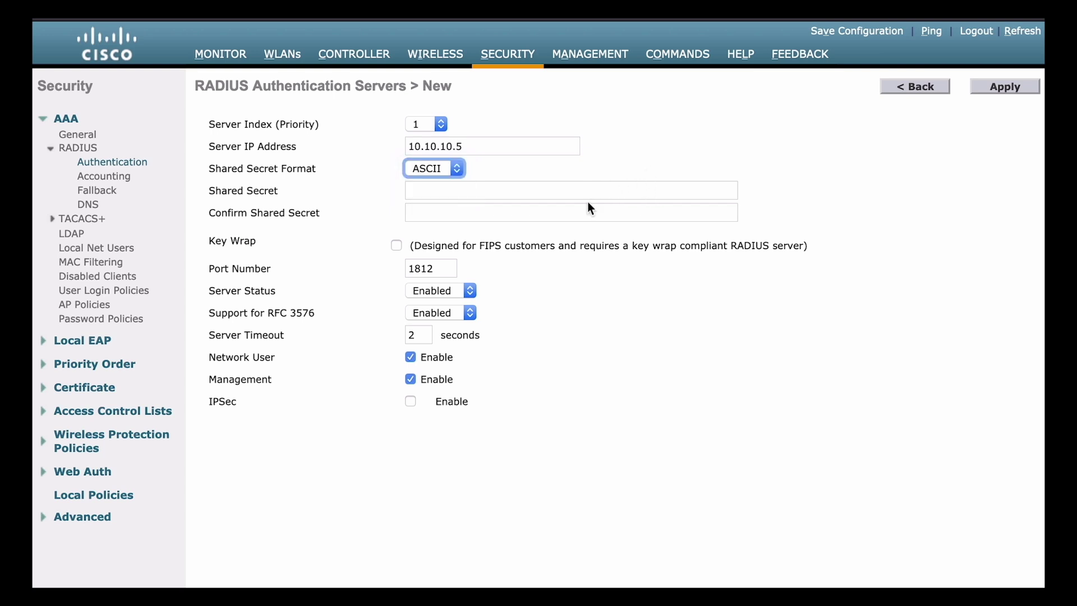
left_click(513, 190)
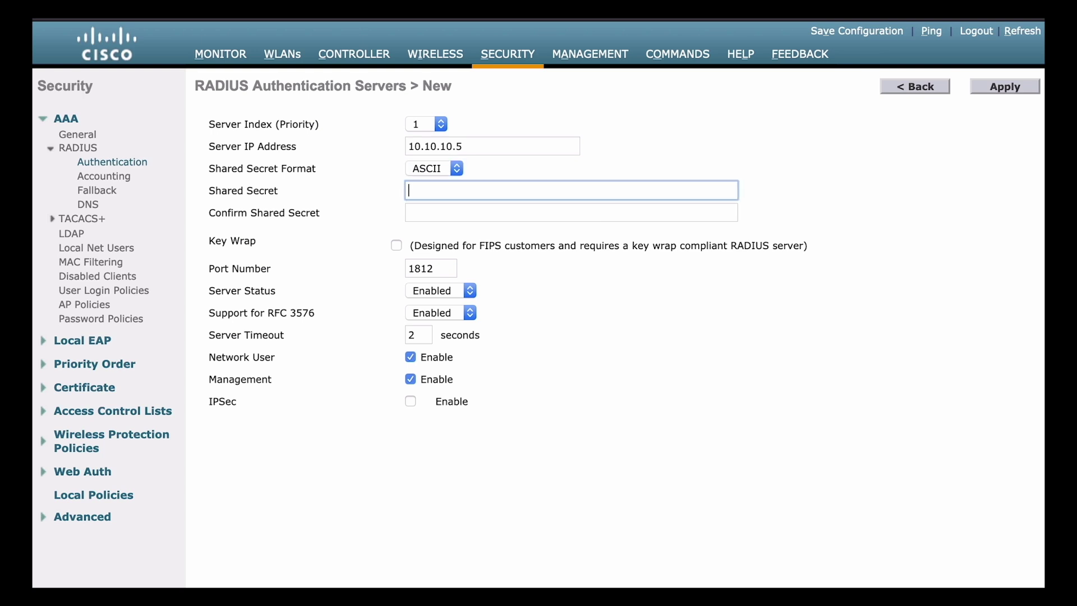
type("cisco12345")
key("Tab")
type("cisco12345")
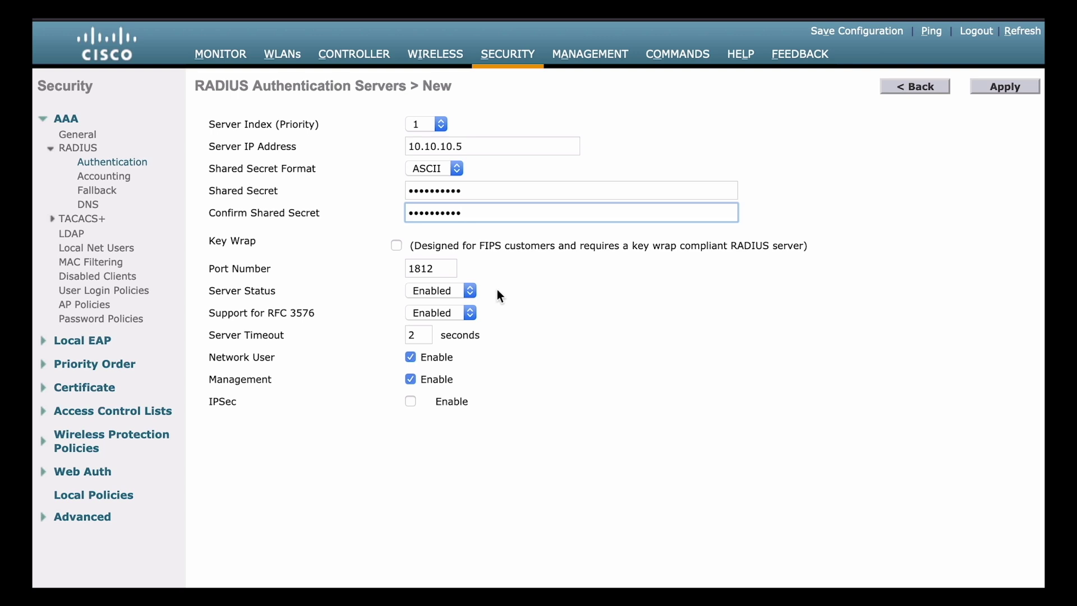
left_click(443, 291)
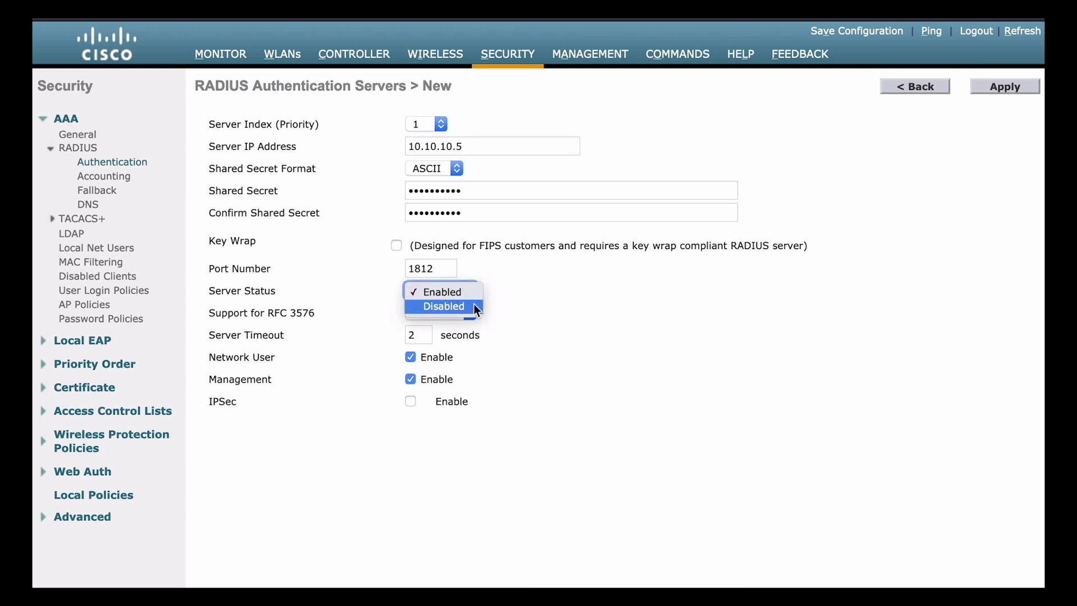
Apply RADIUS server 10.10.10.5 with status Enabled, then open the CORPORATE WLAN.
left_click(570, 321)
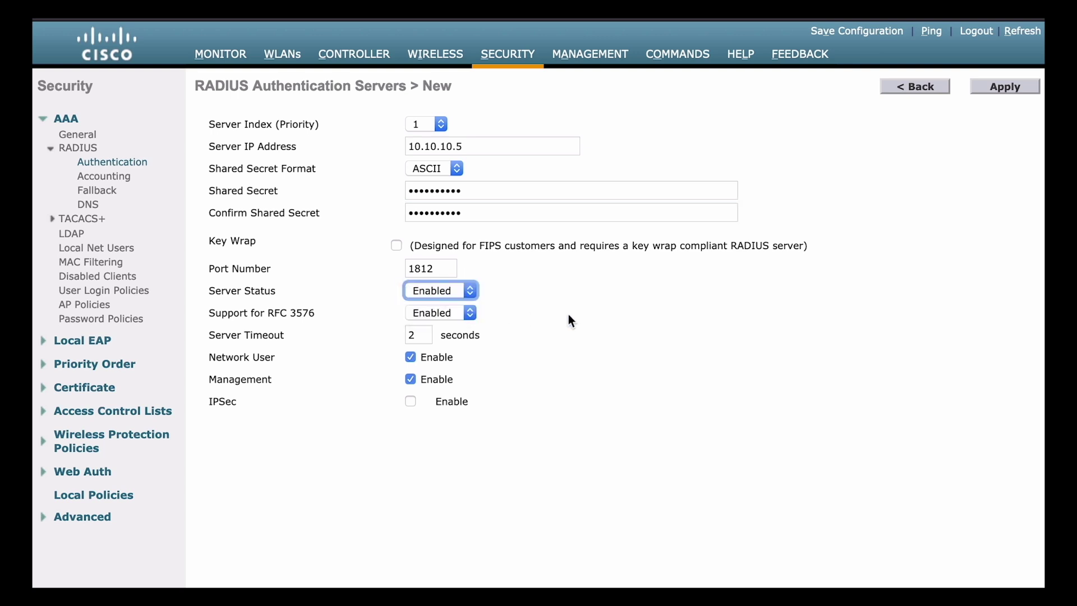
left_click(996, 86)
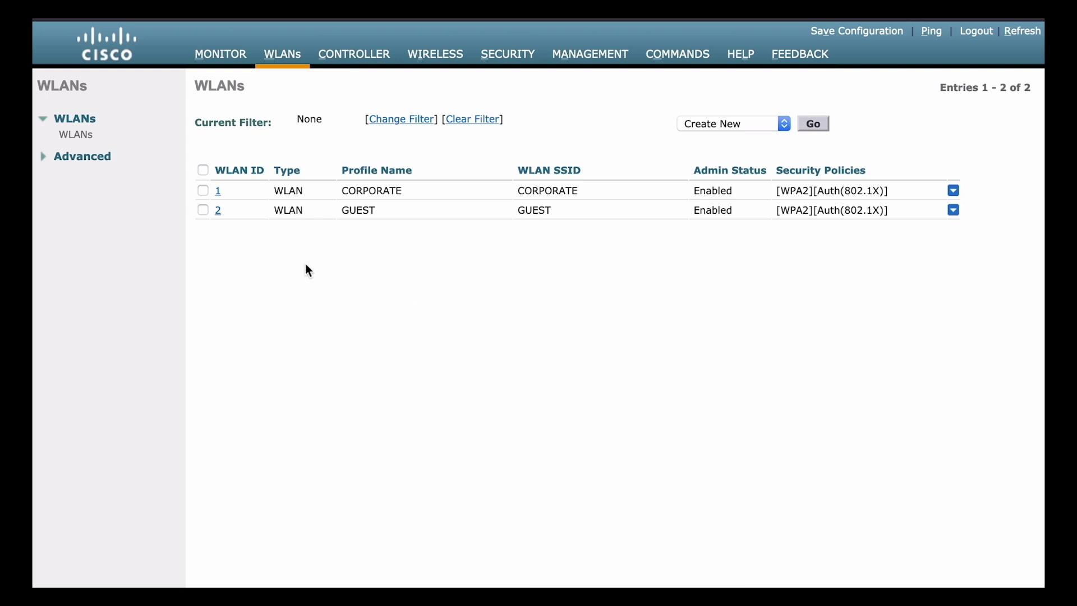
left_click(218, 191)
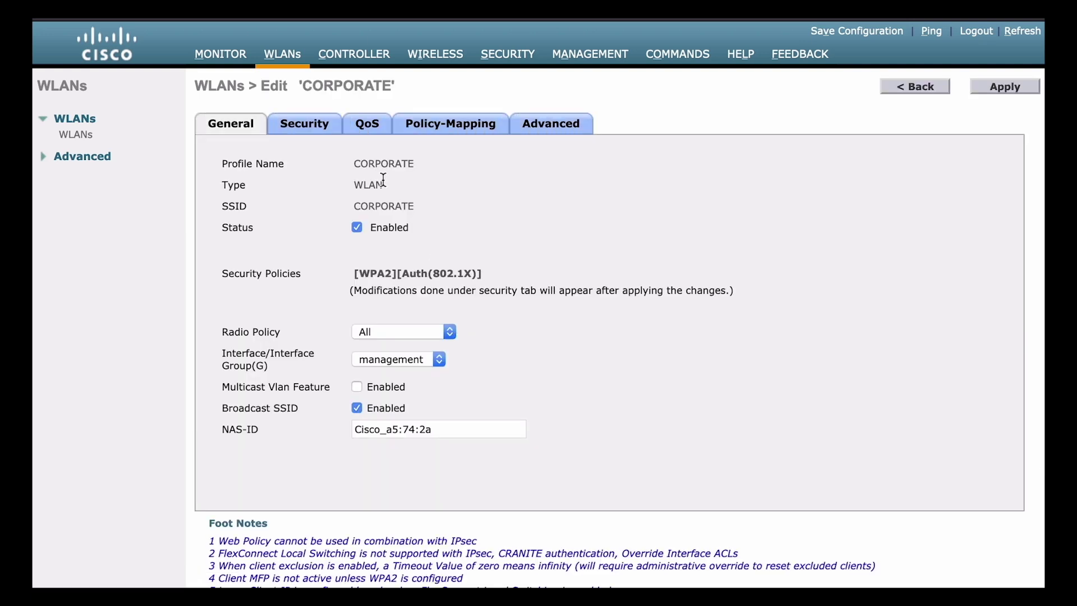
Show CORPORATE's Layer 2 security: WPA2 with AES and 802.1X.
left_click(316, 131)
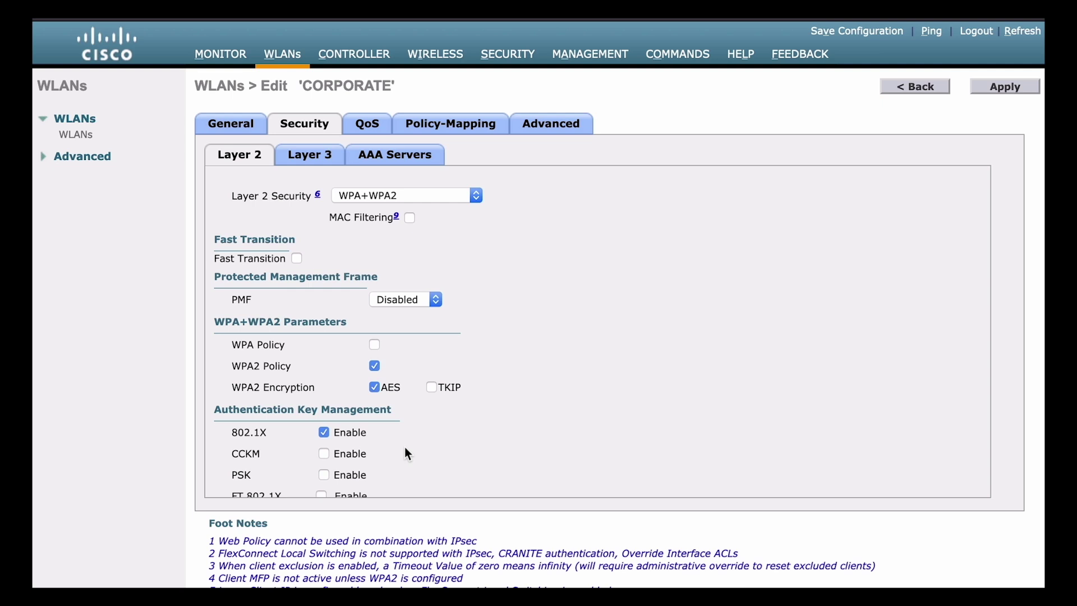
Toggle PSK on and back off, keep 802.1X key management, and view AAA Servers.
left_click(325, 475)
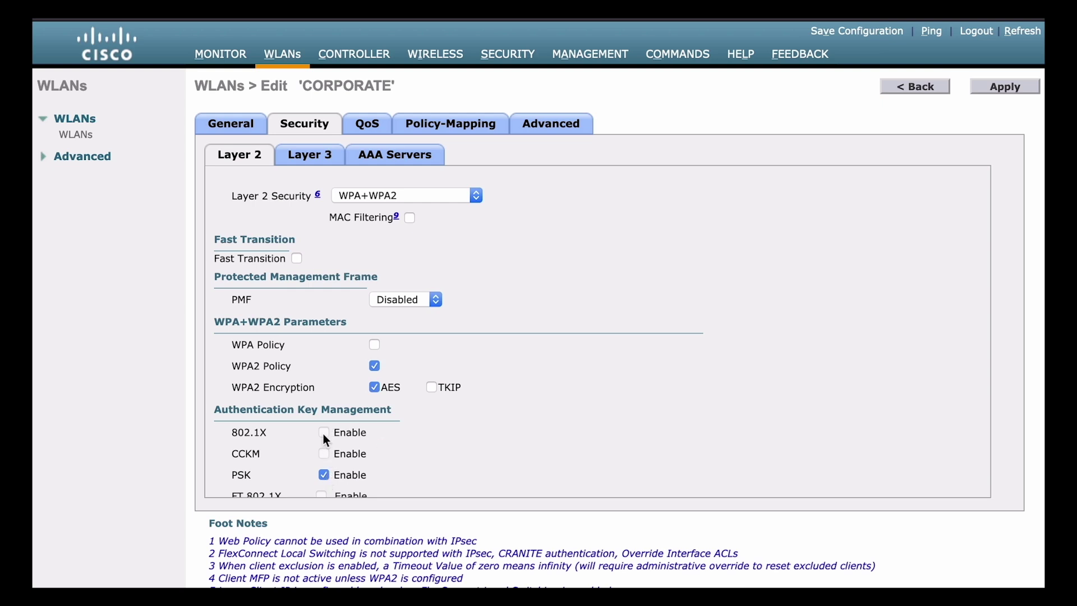
left_click(324, 477)
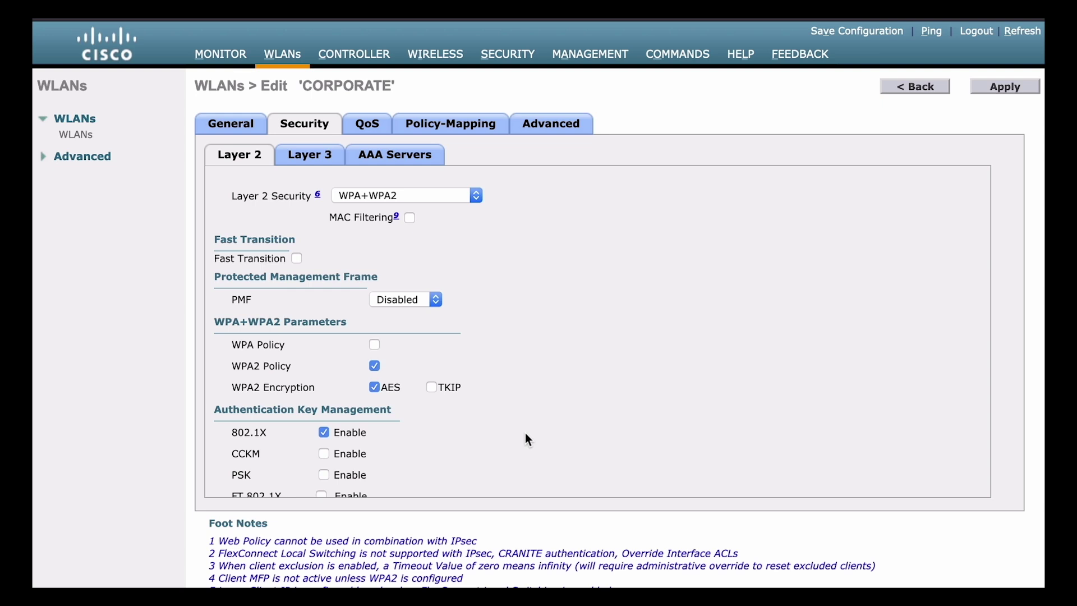
left_click(395, 167)
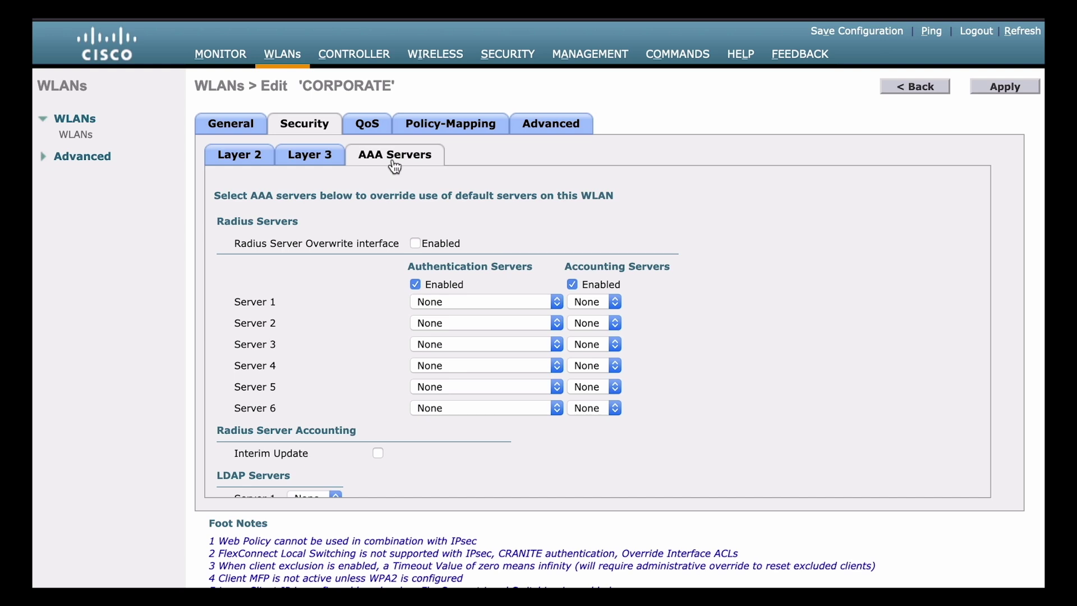
Set CORPORATE's Server 1 authentication to 10.10.10.5, port 1812, and apply.
left_click(525, 311)
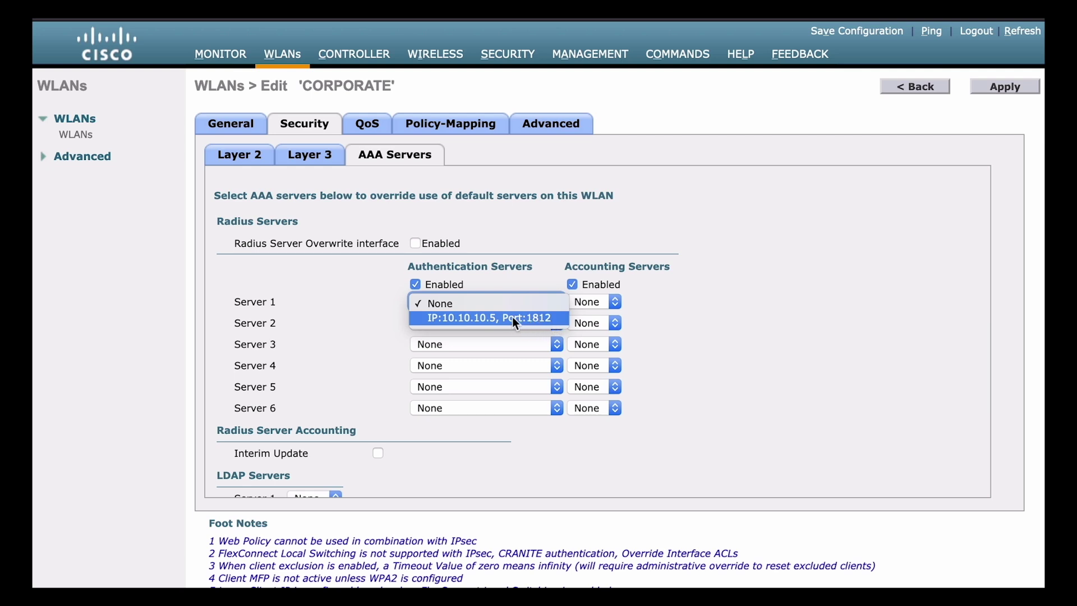
left_click(554, 318)
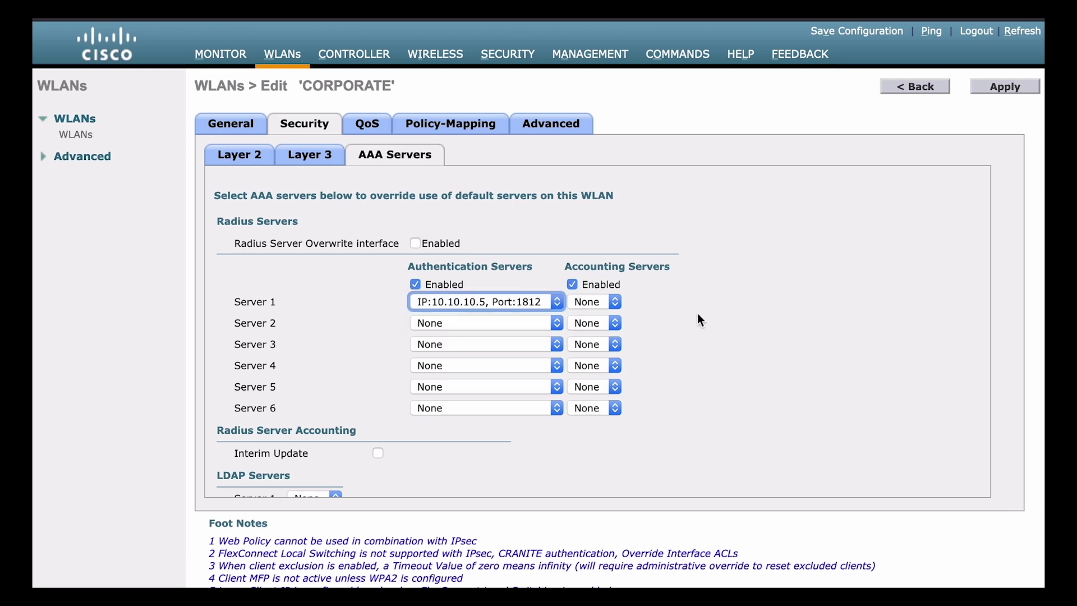
left_click(1002, 90)
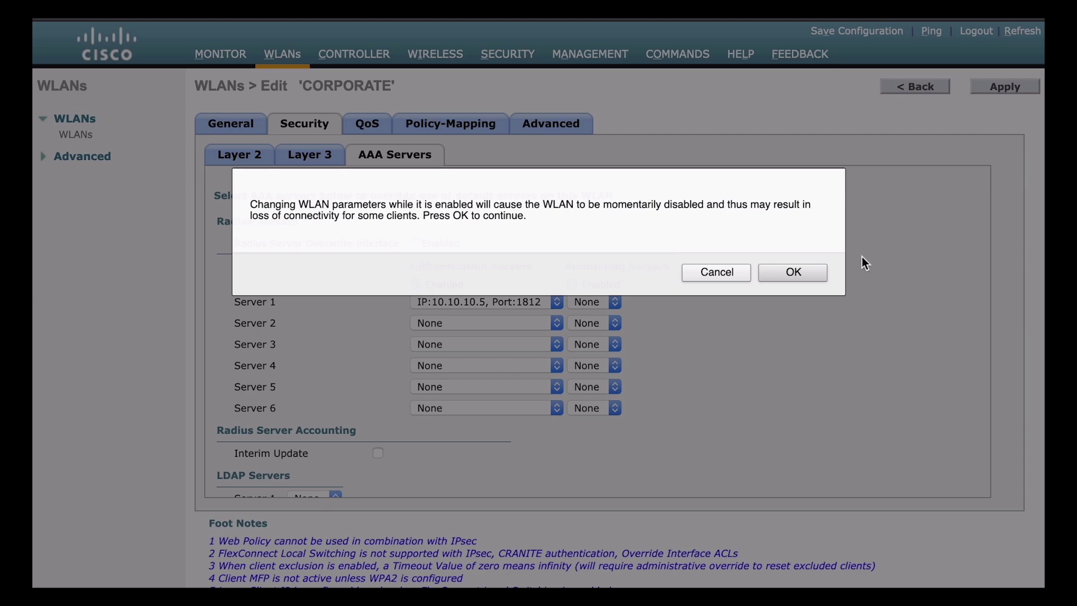
Accept the momentary-disconnection warning with OK to apply CORPORATE's changes.
left_click(806, 271)
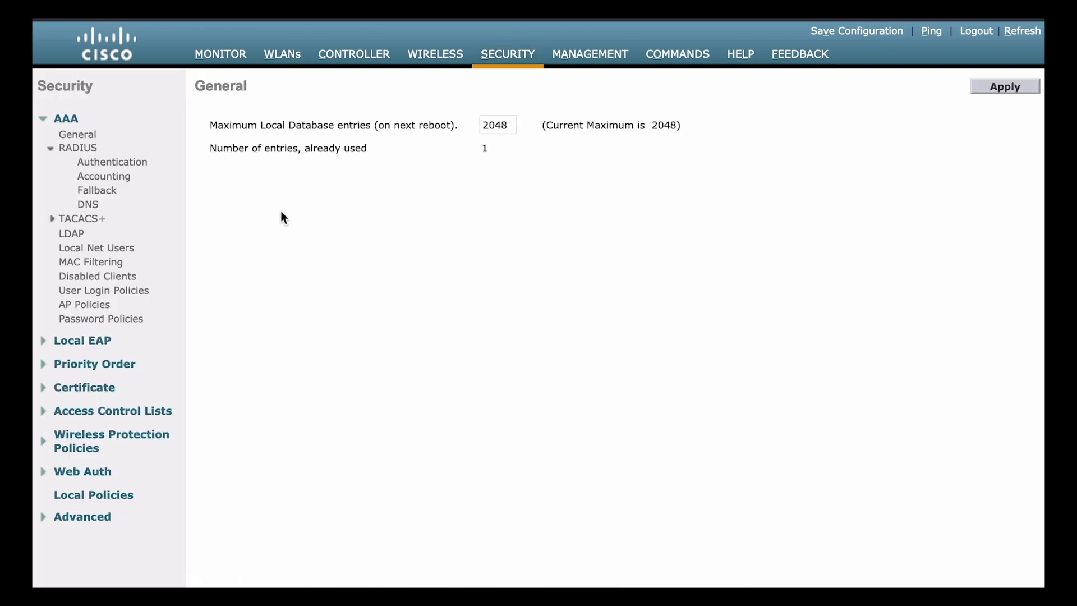
Expand the Local EAP section in the Security AAA menu.
left_click(98, 349)
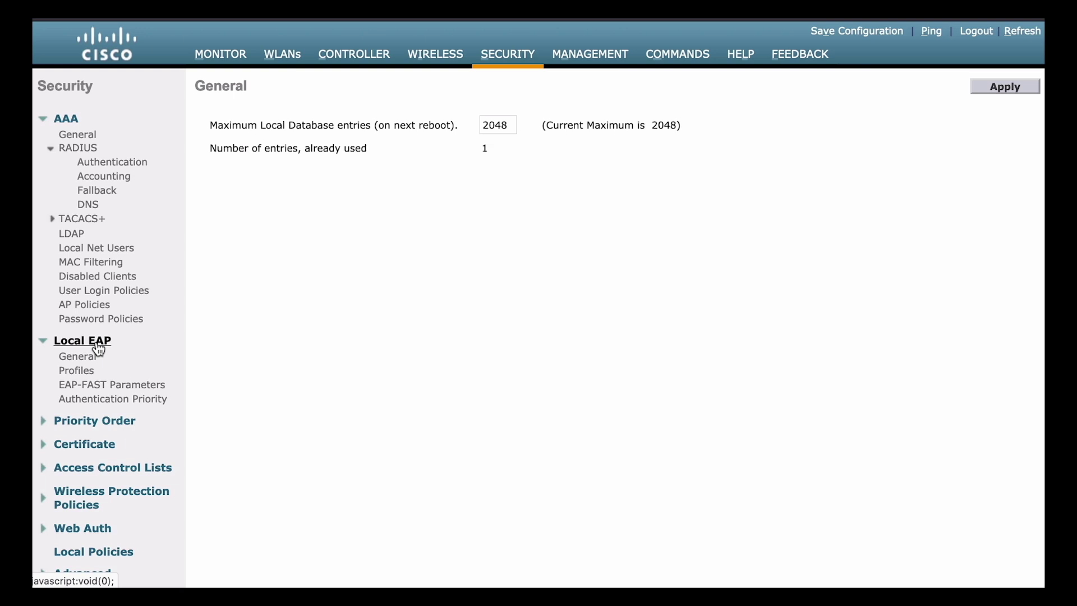
Create and apply a new Local EAP profile named 'Local-EAP'.
left_click(77, 371)
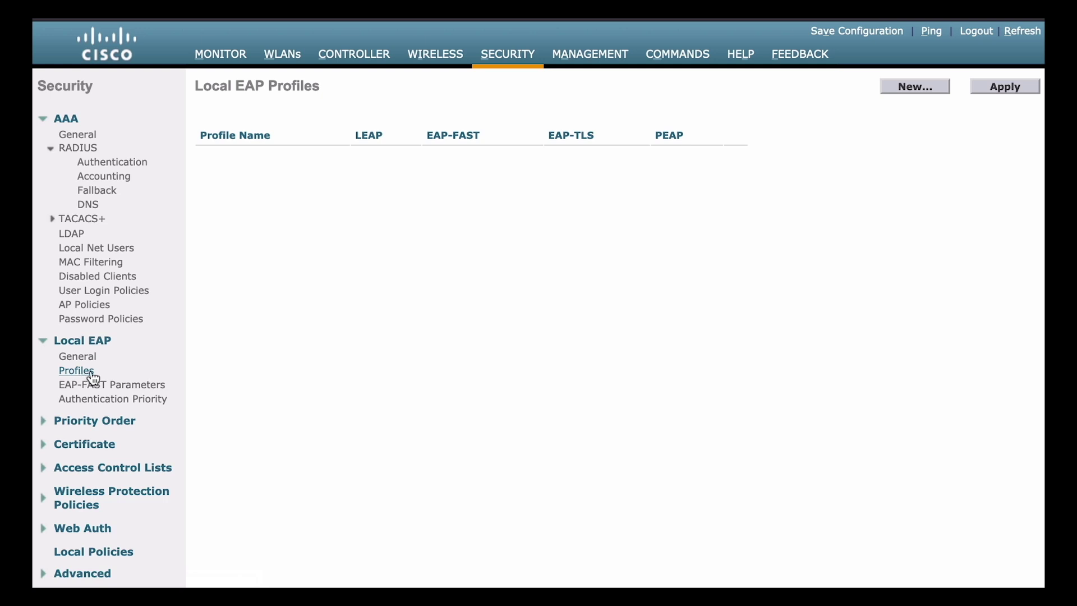
left_click(905, 90)
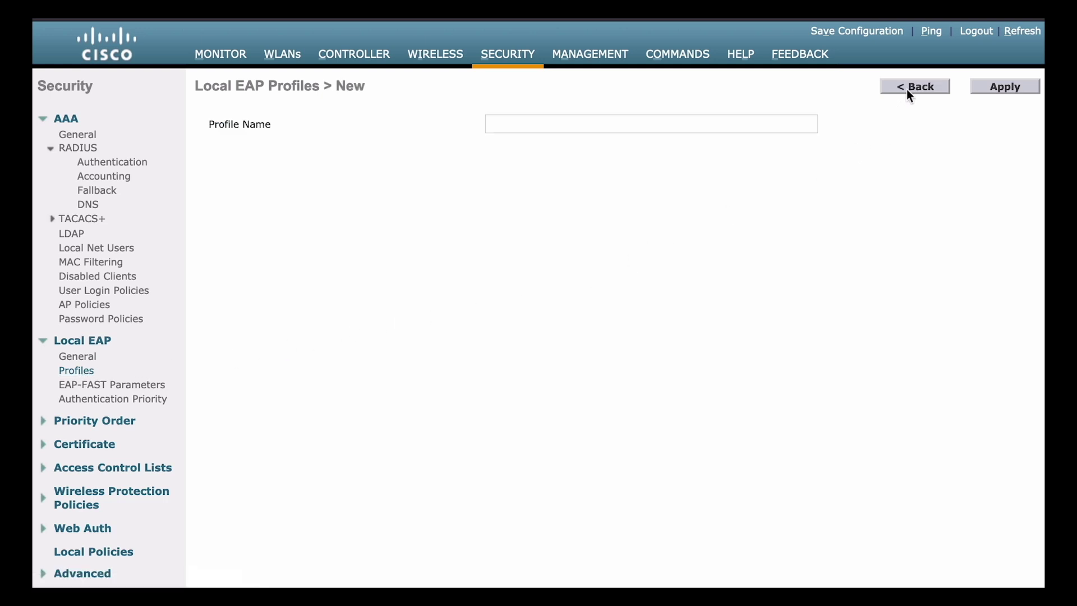
left_click(741, 122)
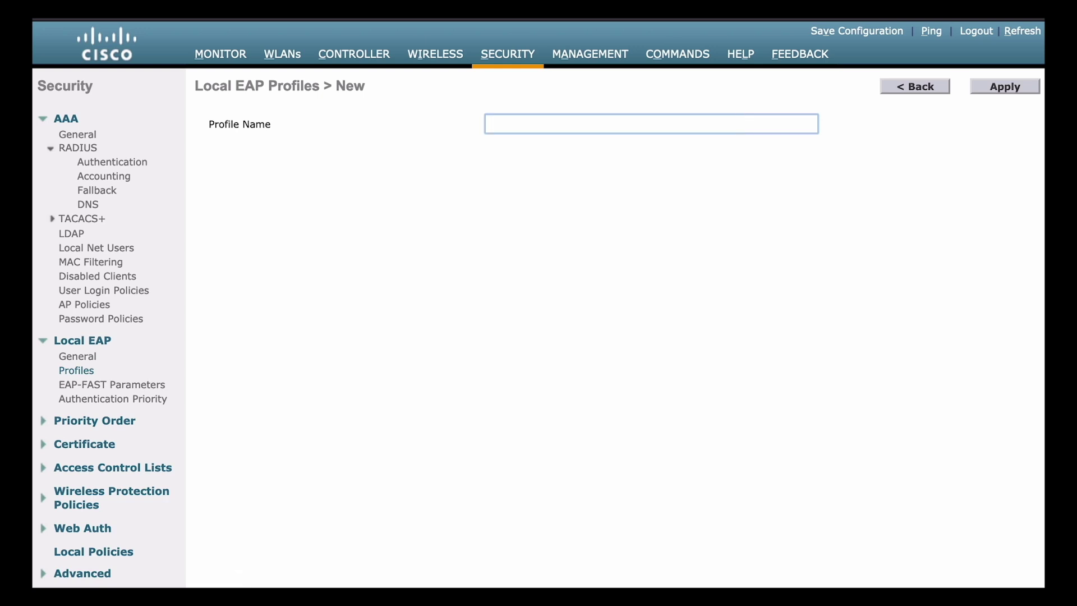
type("Local-")
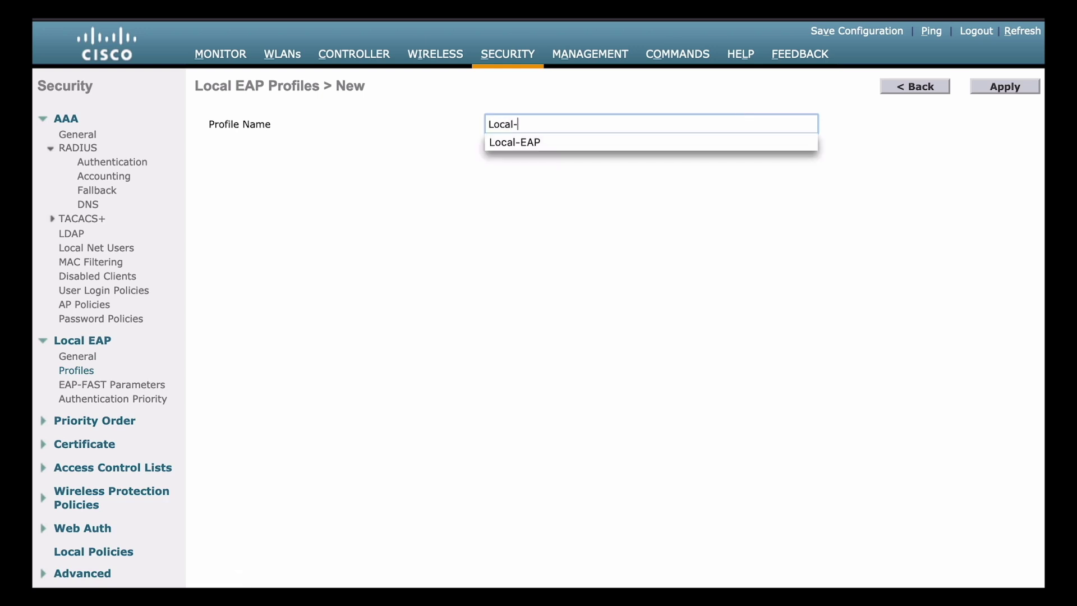
type("EAP")
left_click(990, 87)
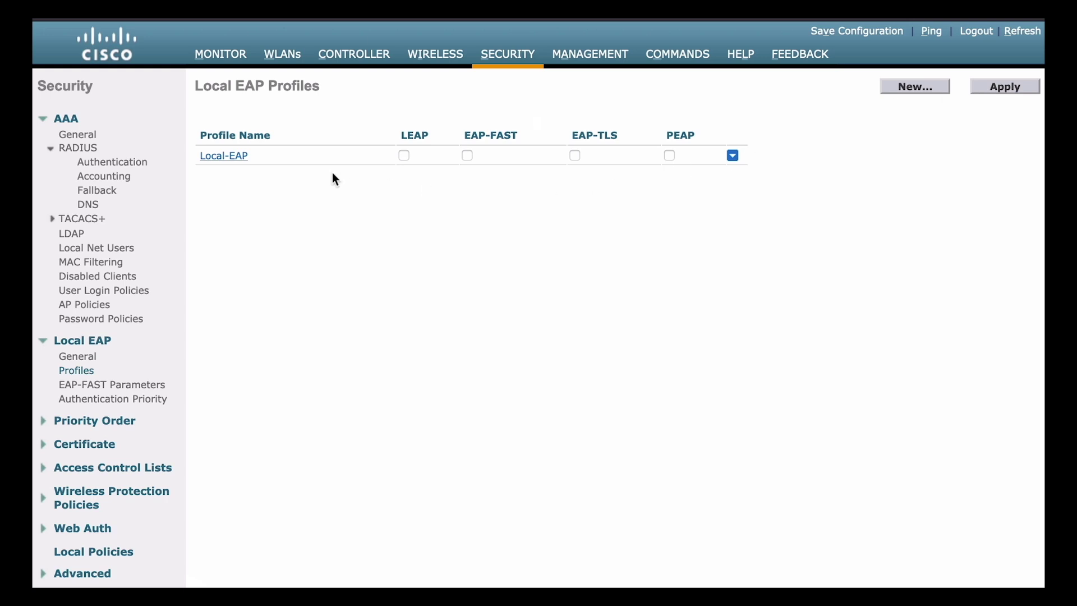
Turn on PEAP in the Local-EAP profile and apply the change.
left_click(238, 160)
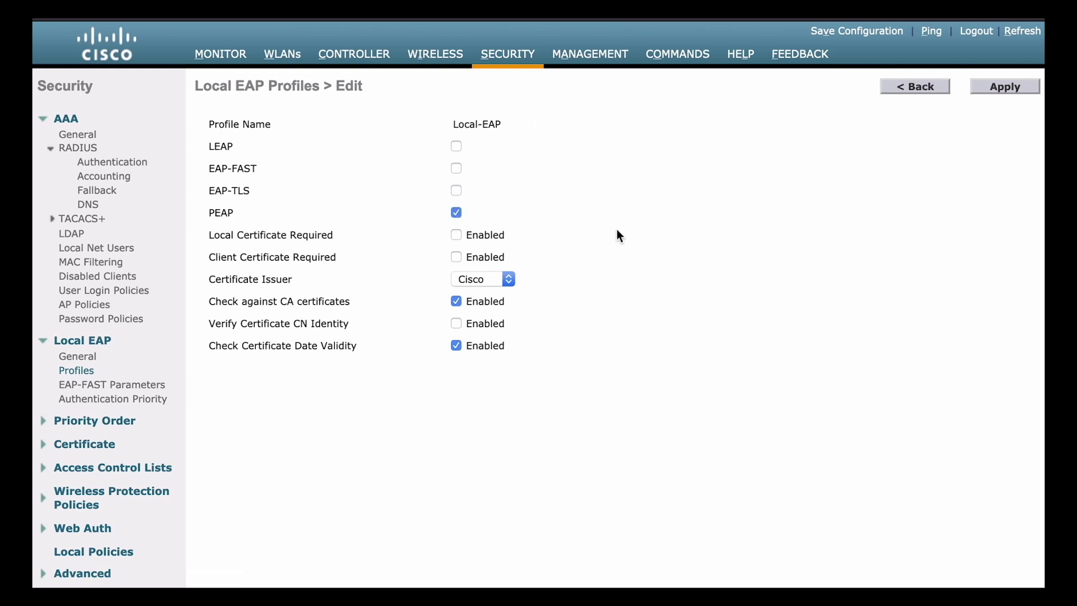
left_click(996, 97)
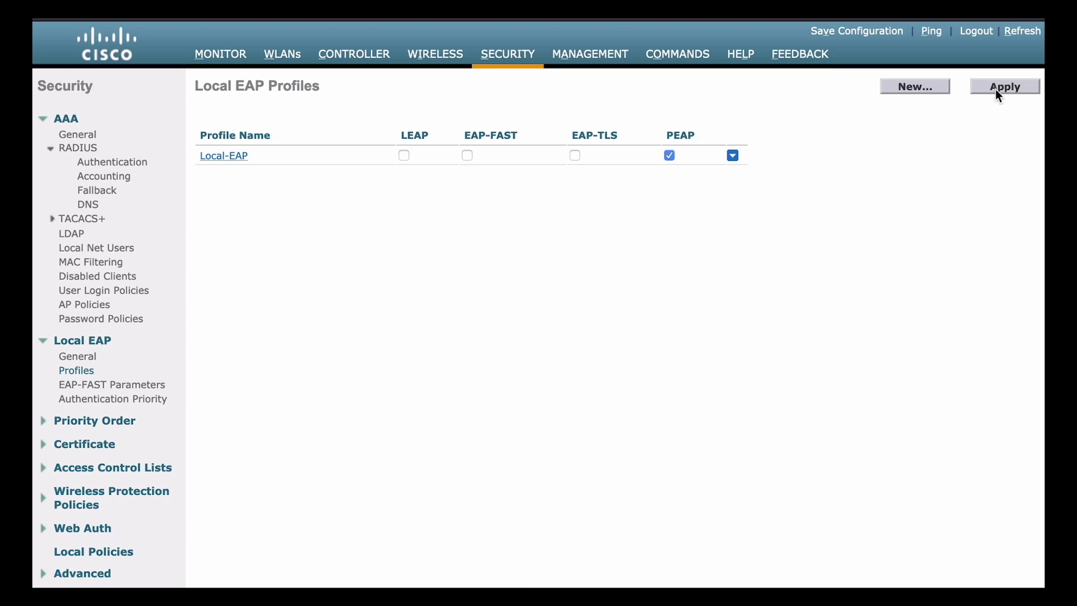
On the CORPORATE WLAN's AAA Servers tab, change Server 1 authentication from the RADIUS server to None.
left_click(277, 62)
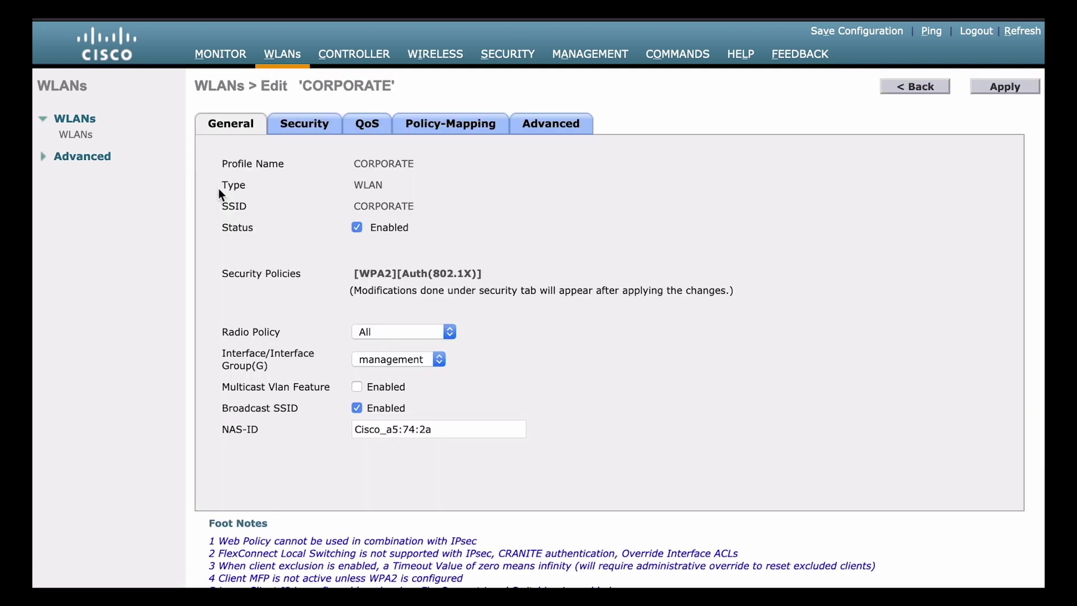
left_click(307, 133)
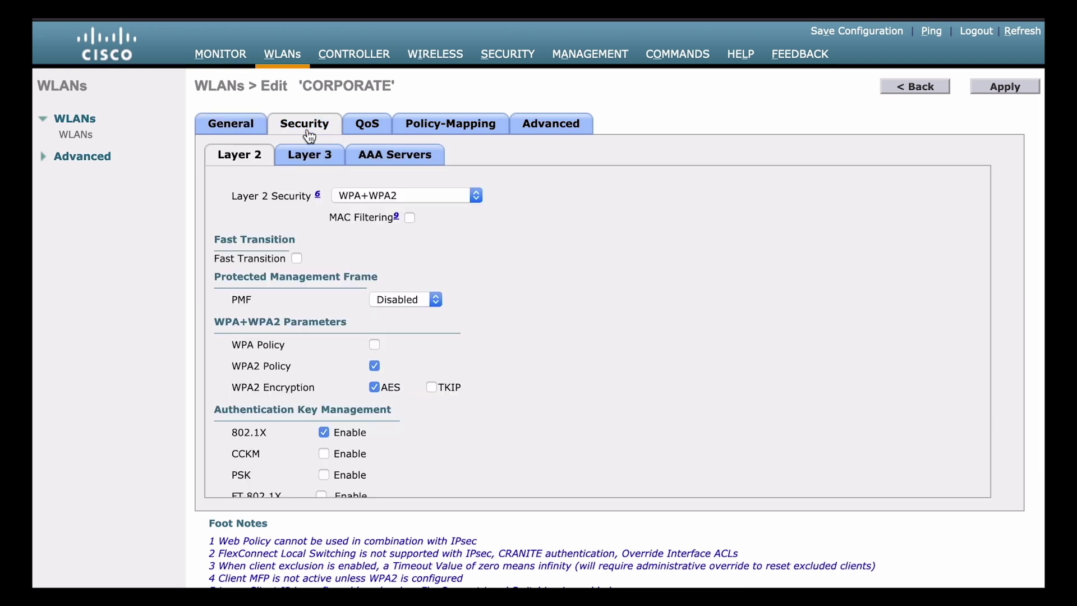
left_click(398, 166)
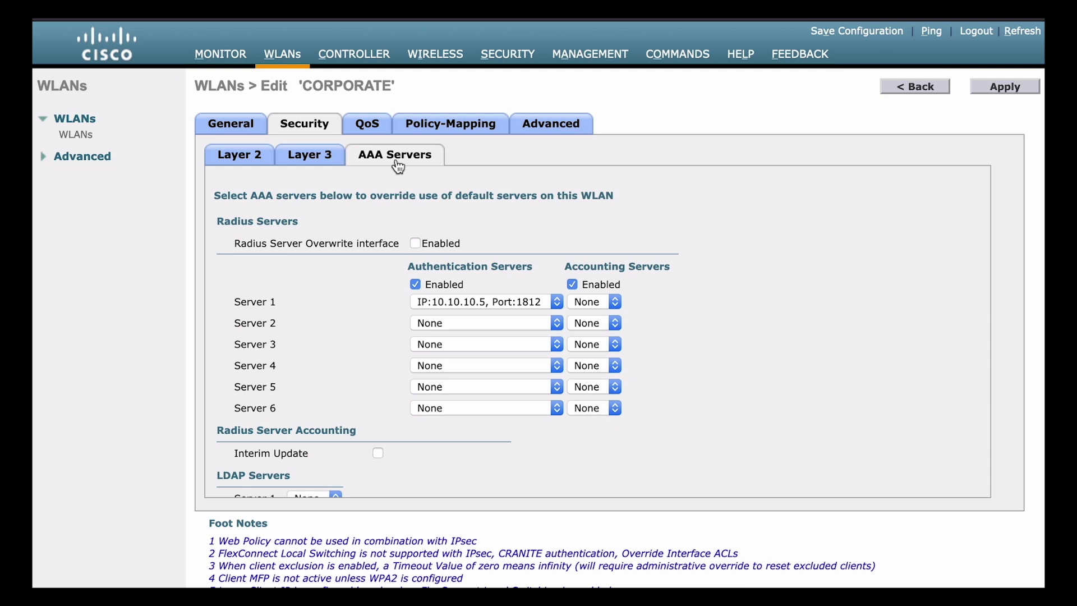
left_click(498, 300)
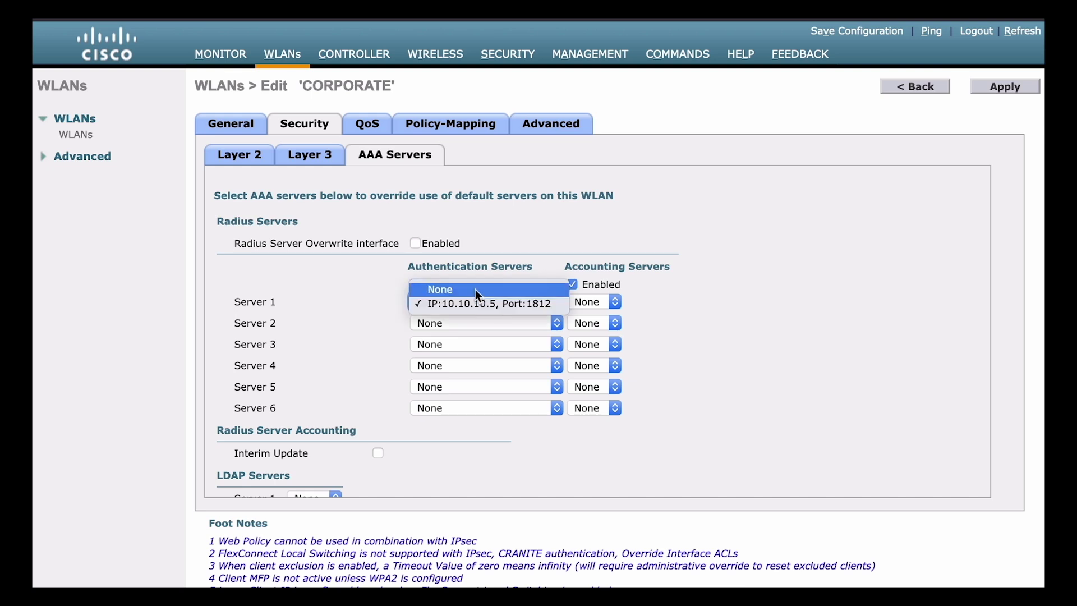
left_click(476, 290)
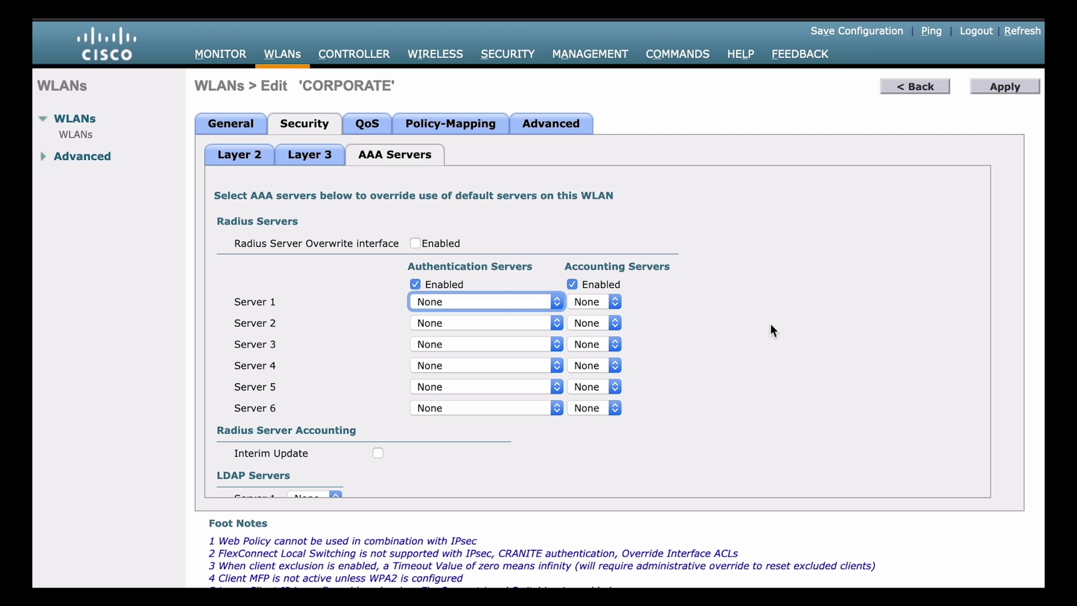
Enable Local EAP Authentication on CORPORATE with the Local-EAP profile, and apply and confirm.
scroll(766, 341, "down", 3)
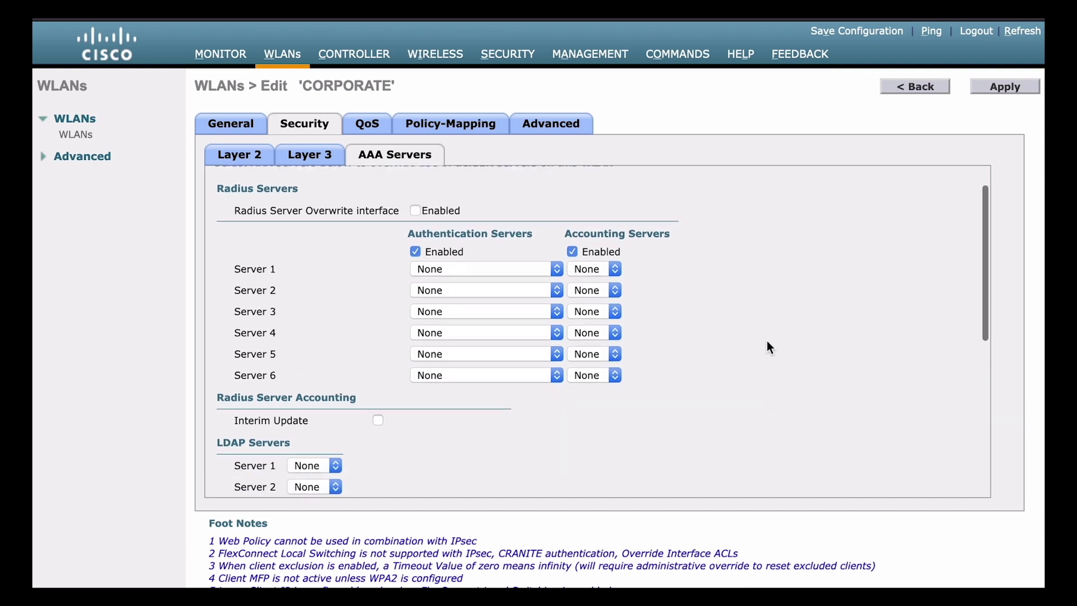
scroll(767, 341, "down", 5)
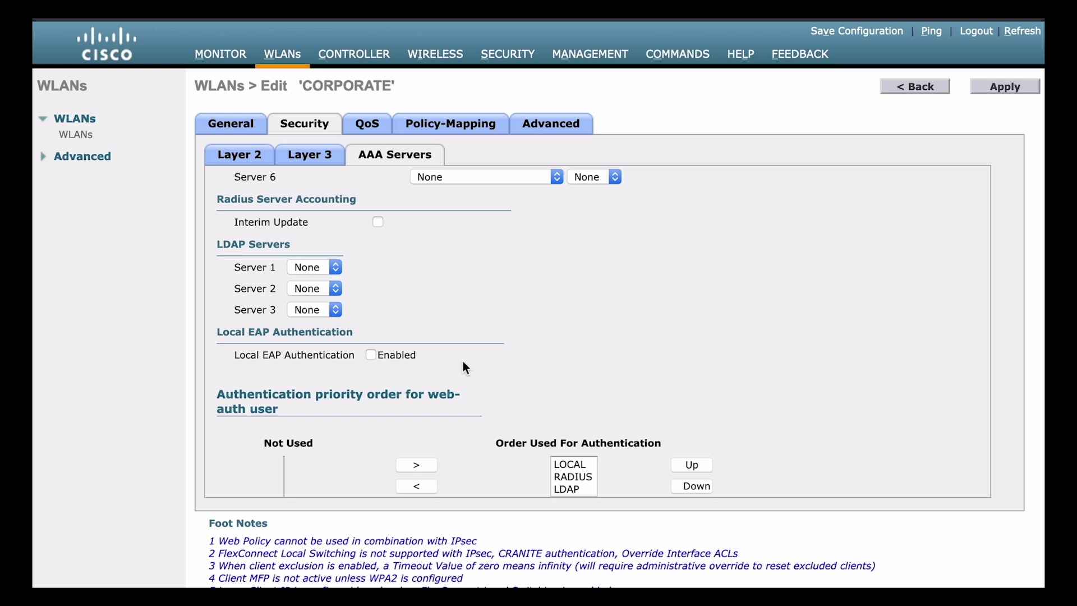
left_click(371, 356)
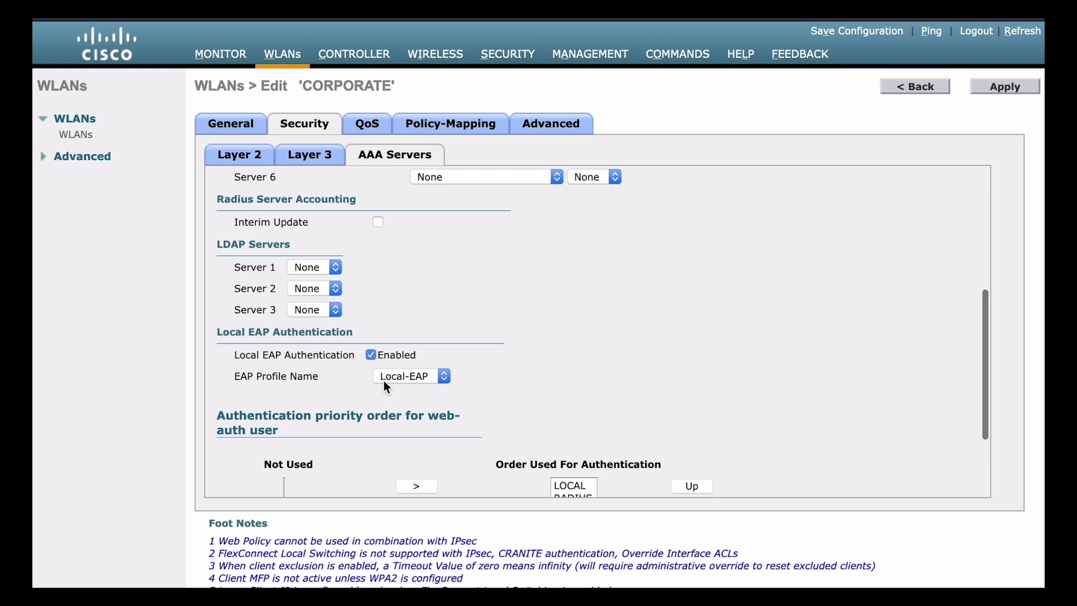
left_click(428, 382)
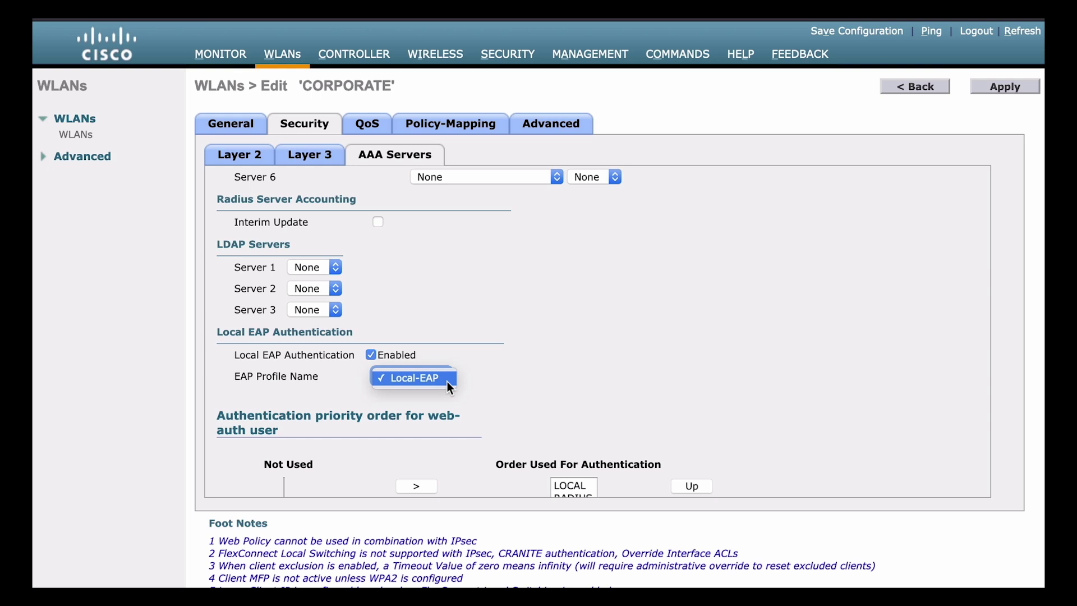
left_click(447, 383)
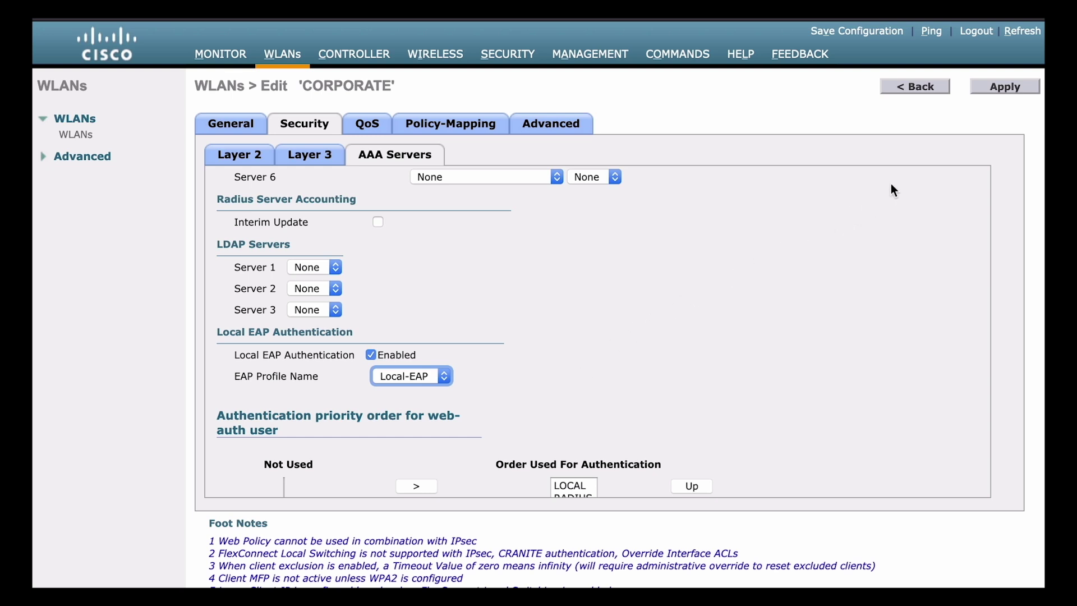
left_click(995, 92)
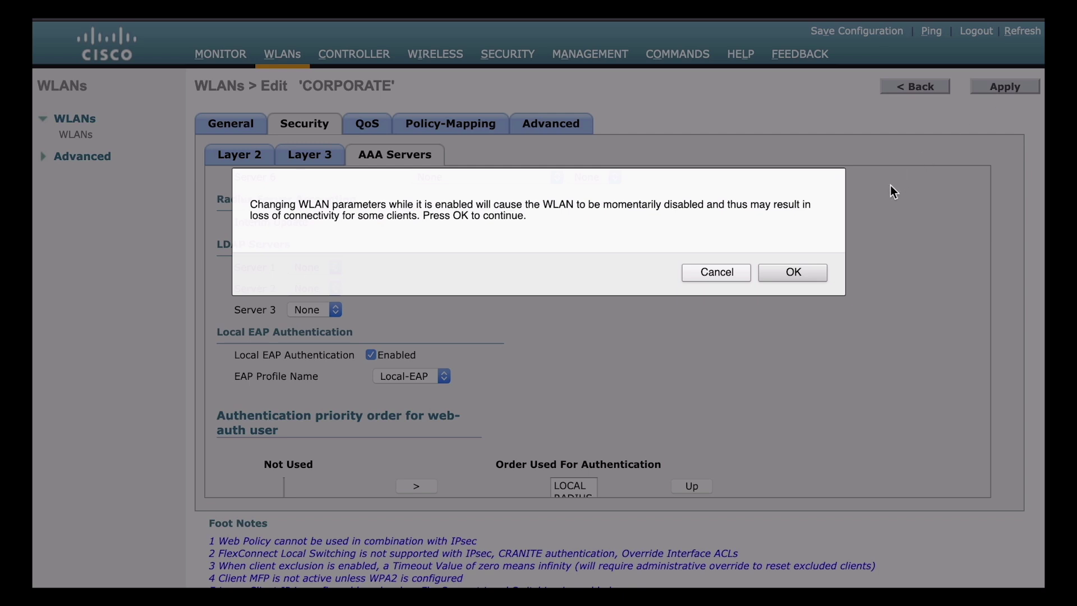
left_click(792, 272)
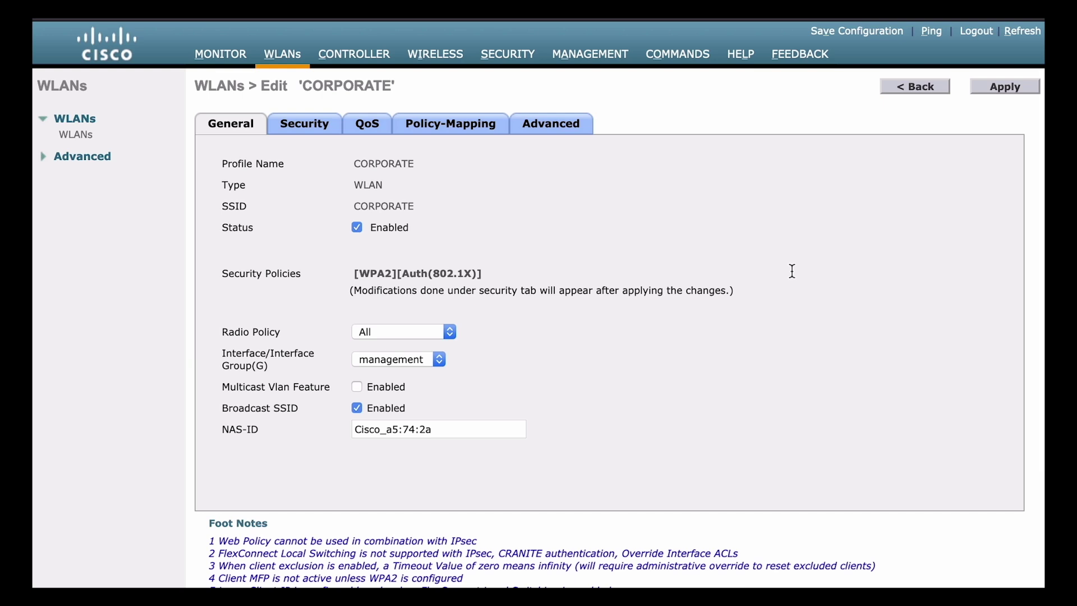
Start a new Local Net User named 'test' and enter its password twice.
left_click(523, 63)
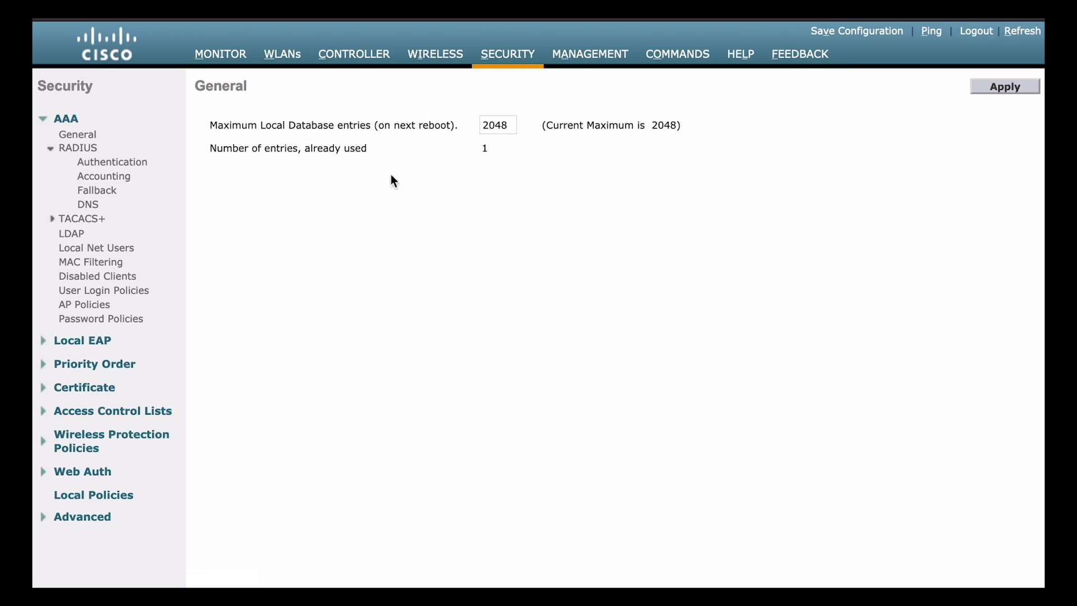
left_click(124, 255)
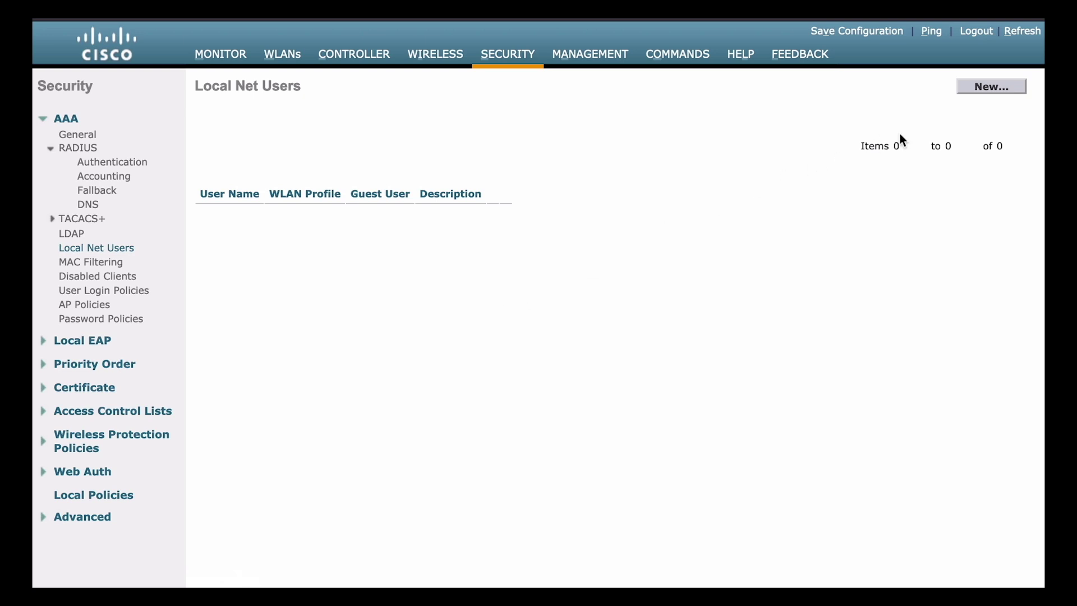
left_click(987, 88)
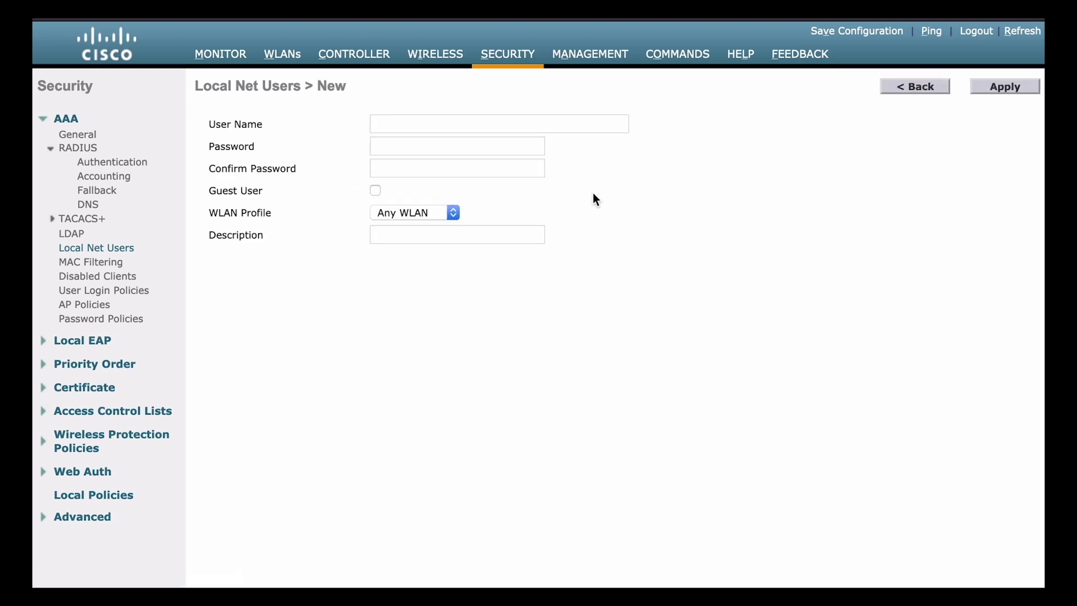
left_click(500, 126)
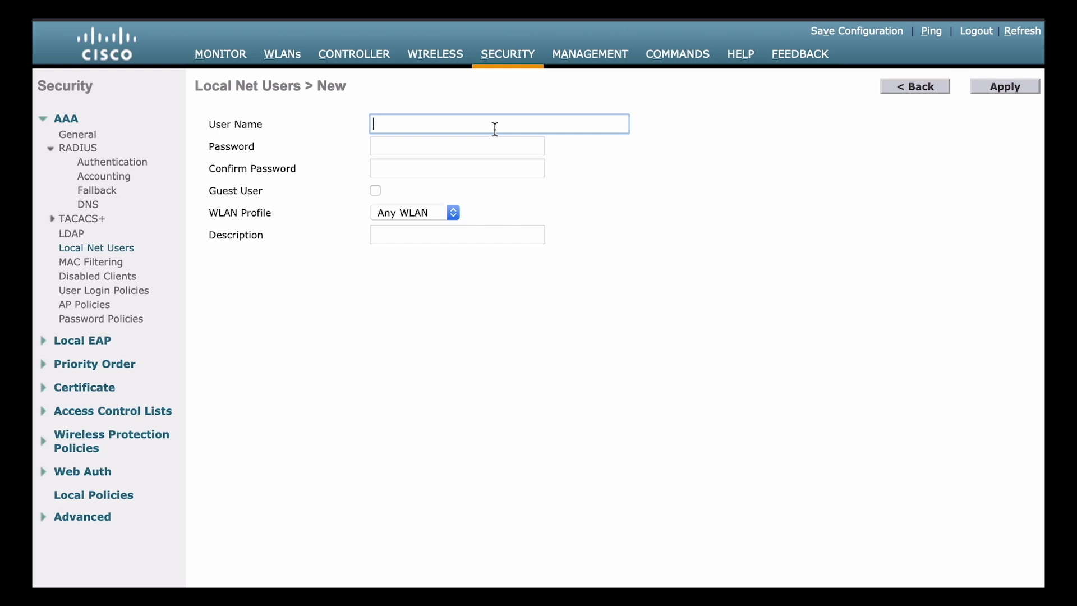
type("test")
key("Tab")
type("Cisco12345")
key("Tab")
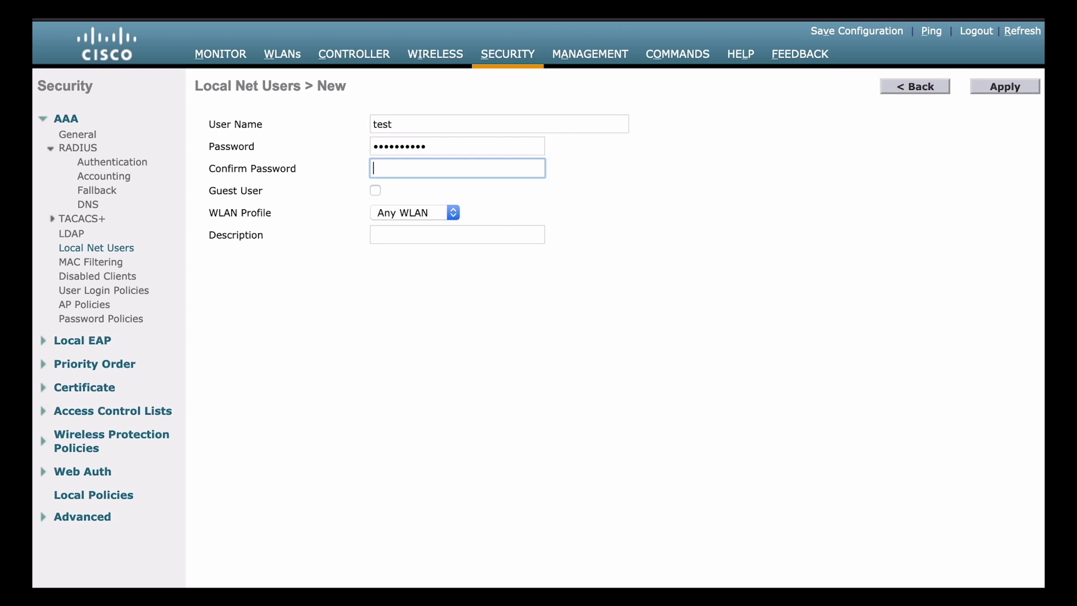
type("Cisco12345")
left_click(652, 171)
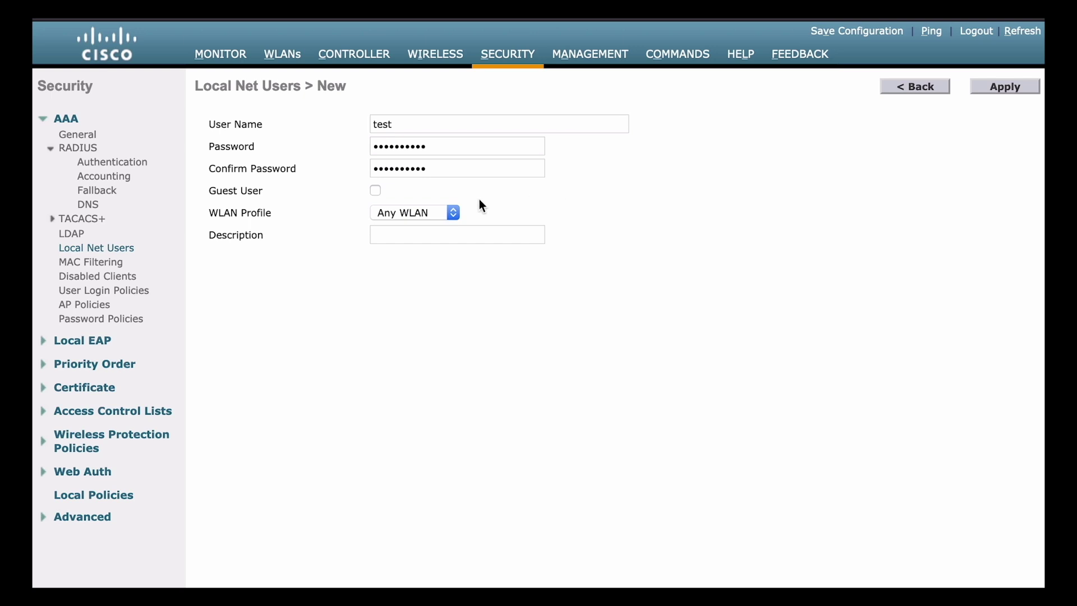
Assign user 'test' to the CORPORATE WLAN profile and save the new user.
left_click(438, 216)
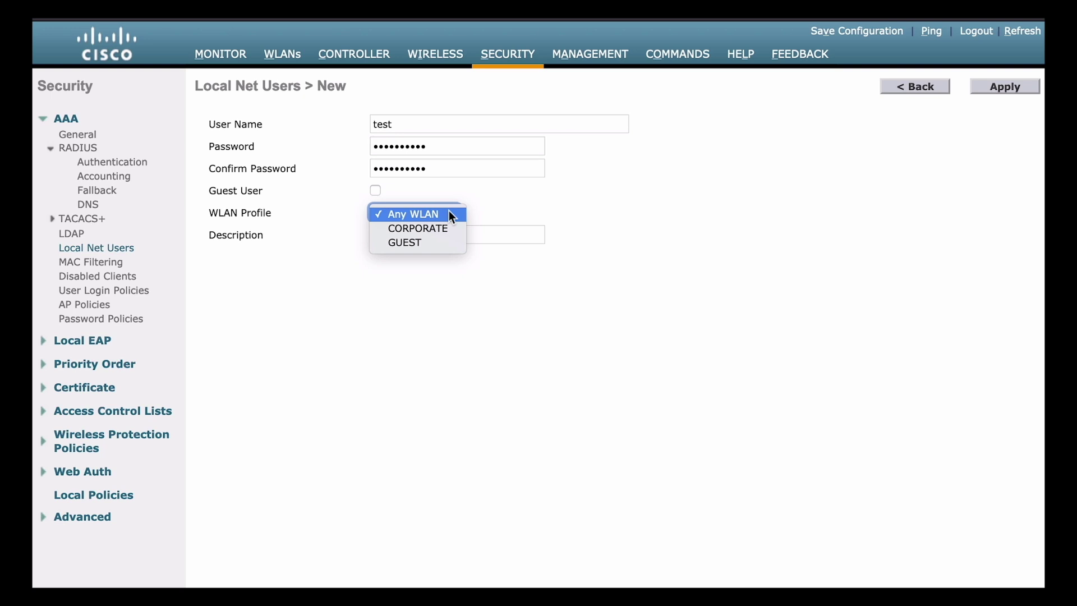
left_click(442, 228)
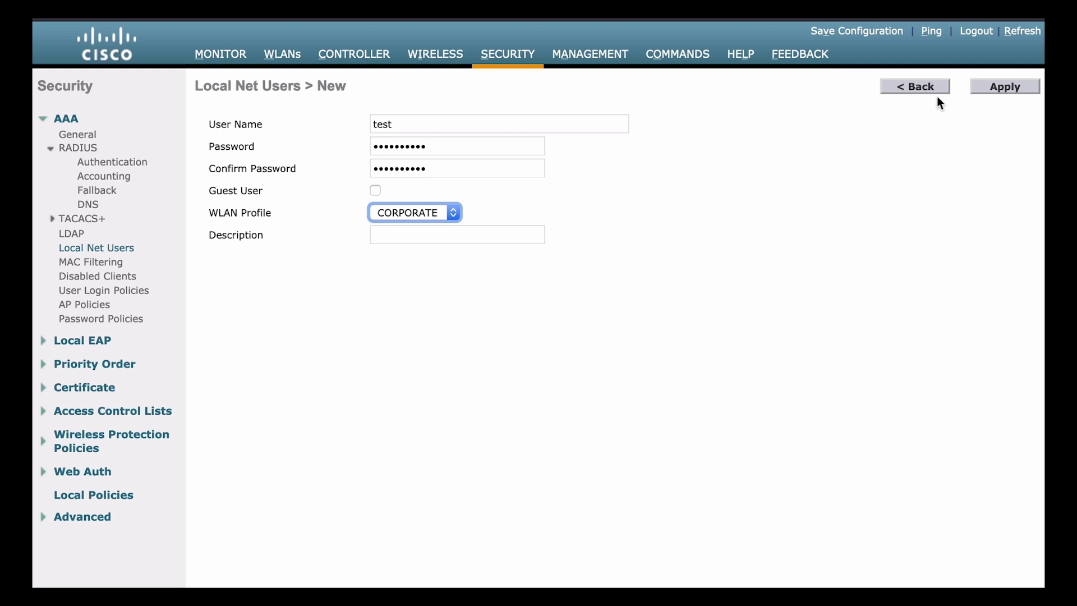
left_click(986, 88)
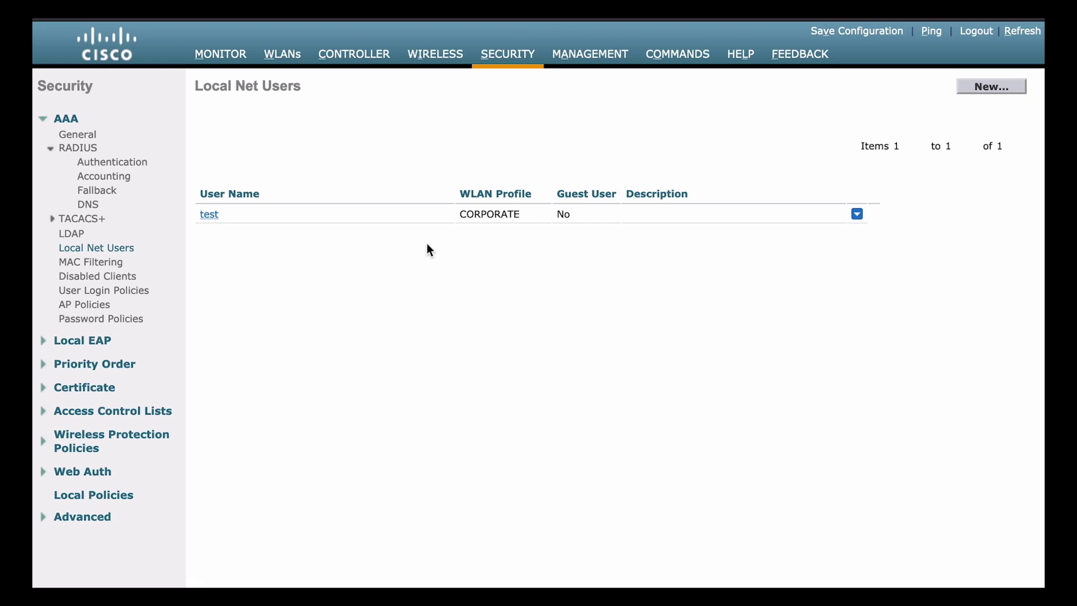
left_click(282, 57)
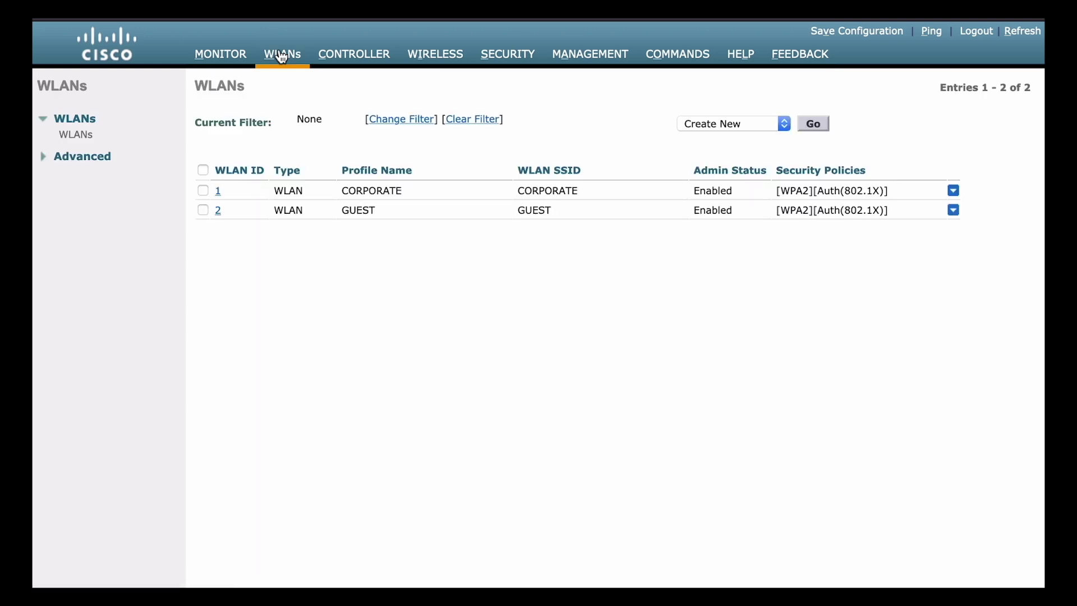